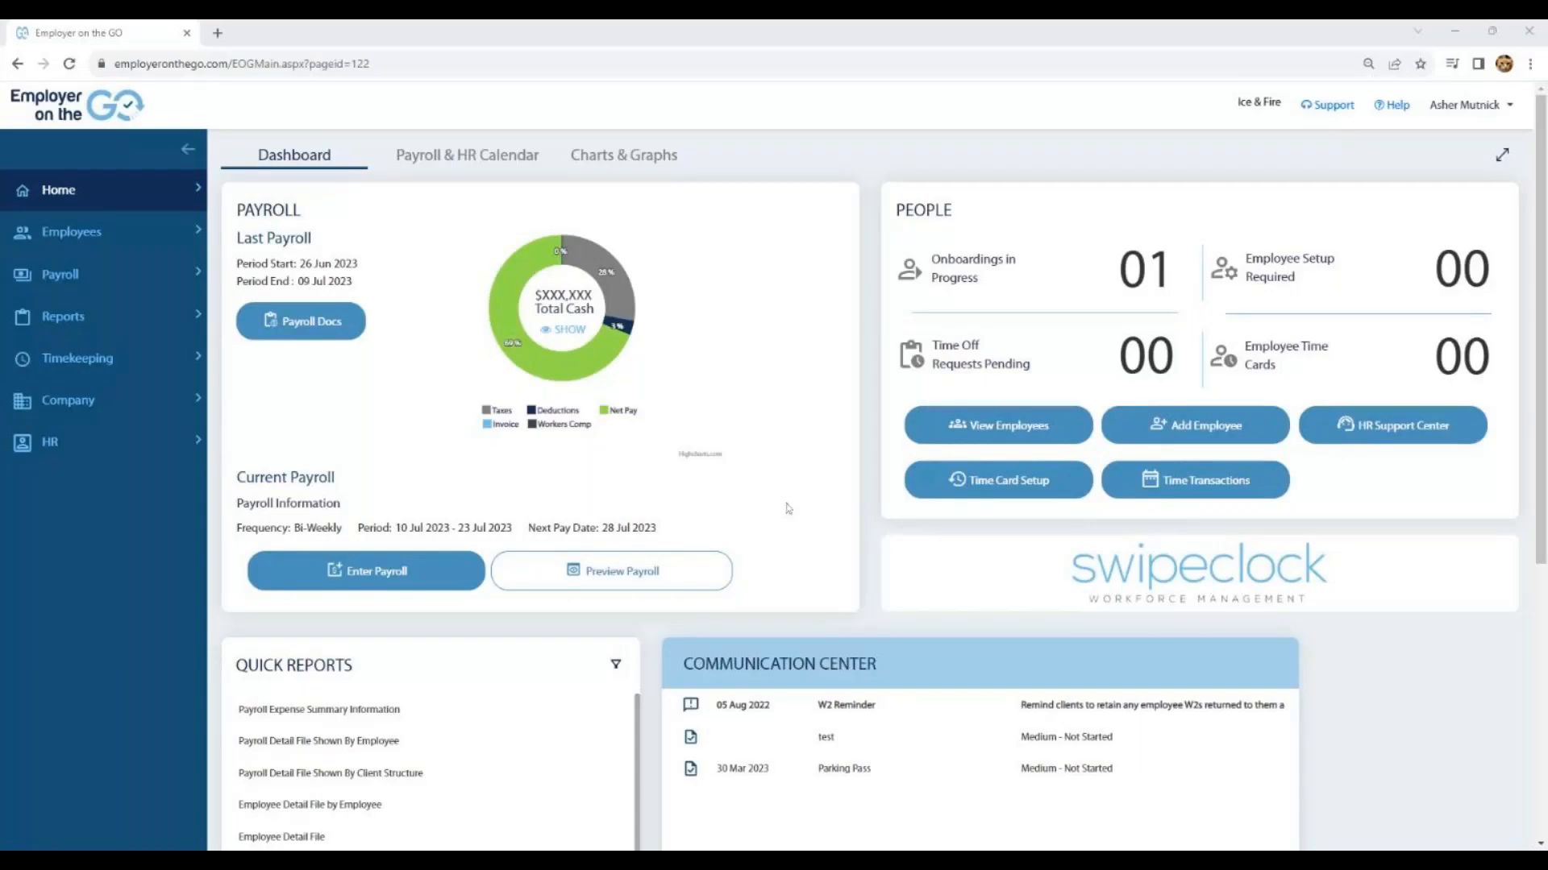
- Open the Report Wizard and examine the categories offered under each report type, from Exports through Timekeeping
mouse_move(143, 337)
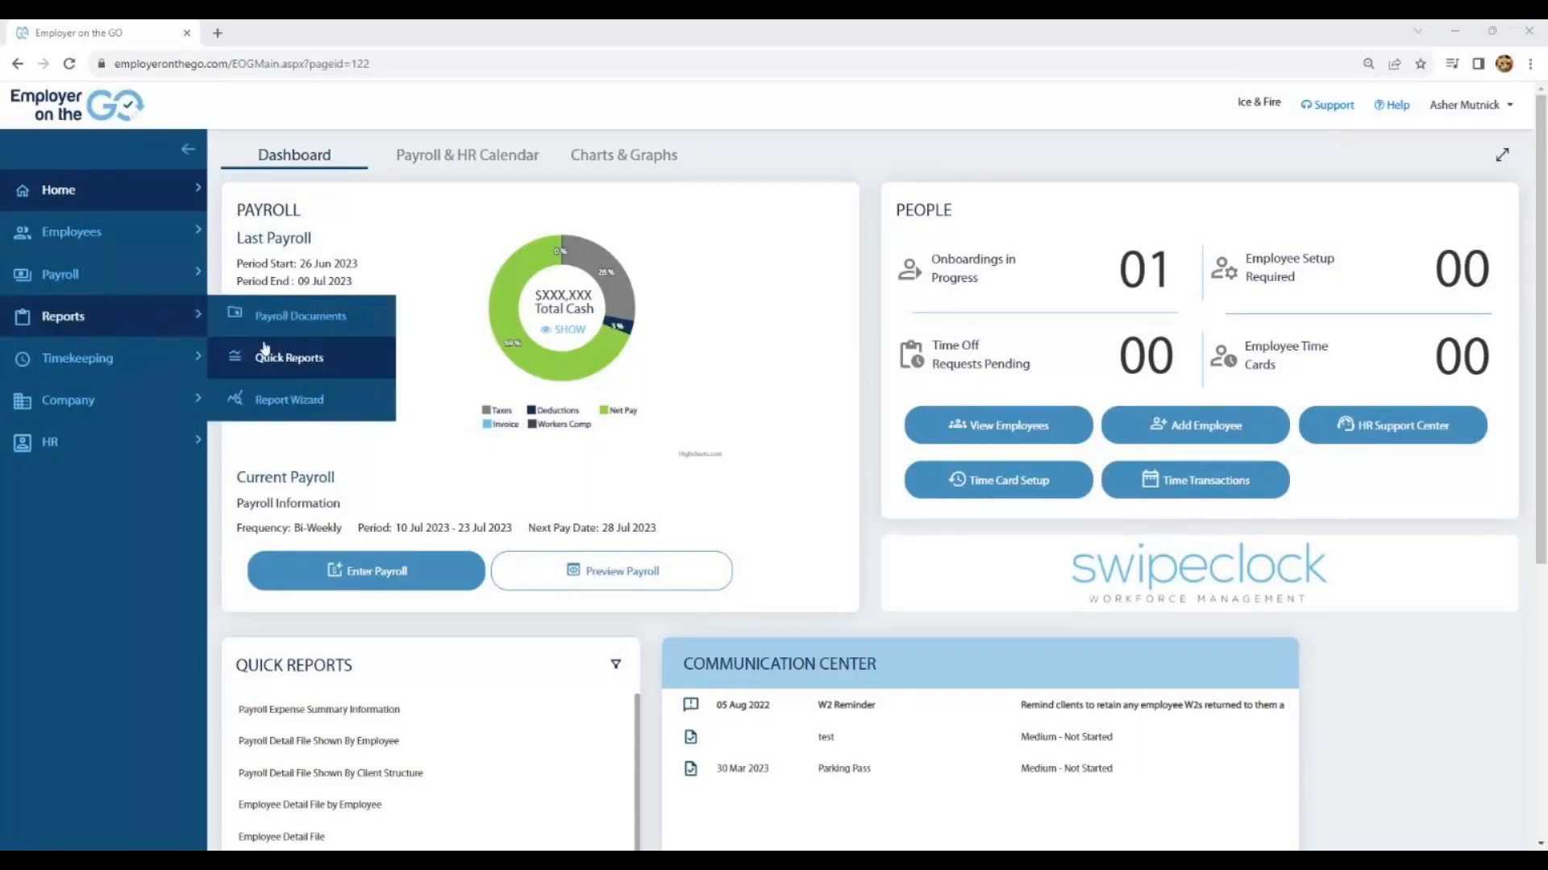
left_click(272, 400)
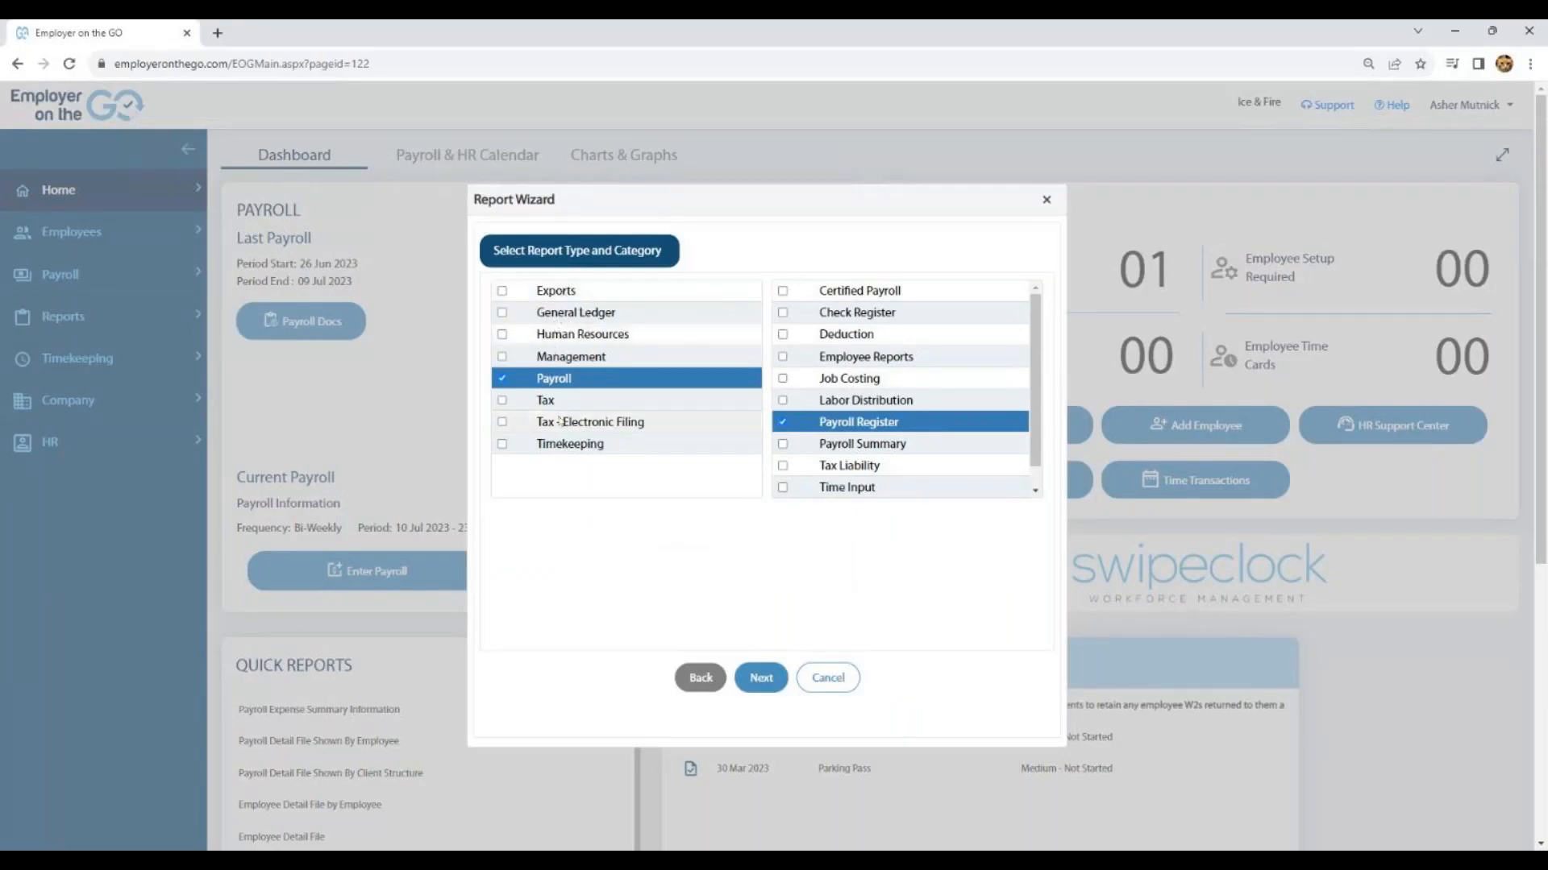
left_click(503, 292)
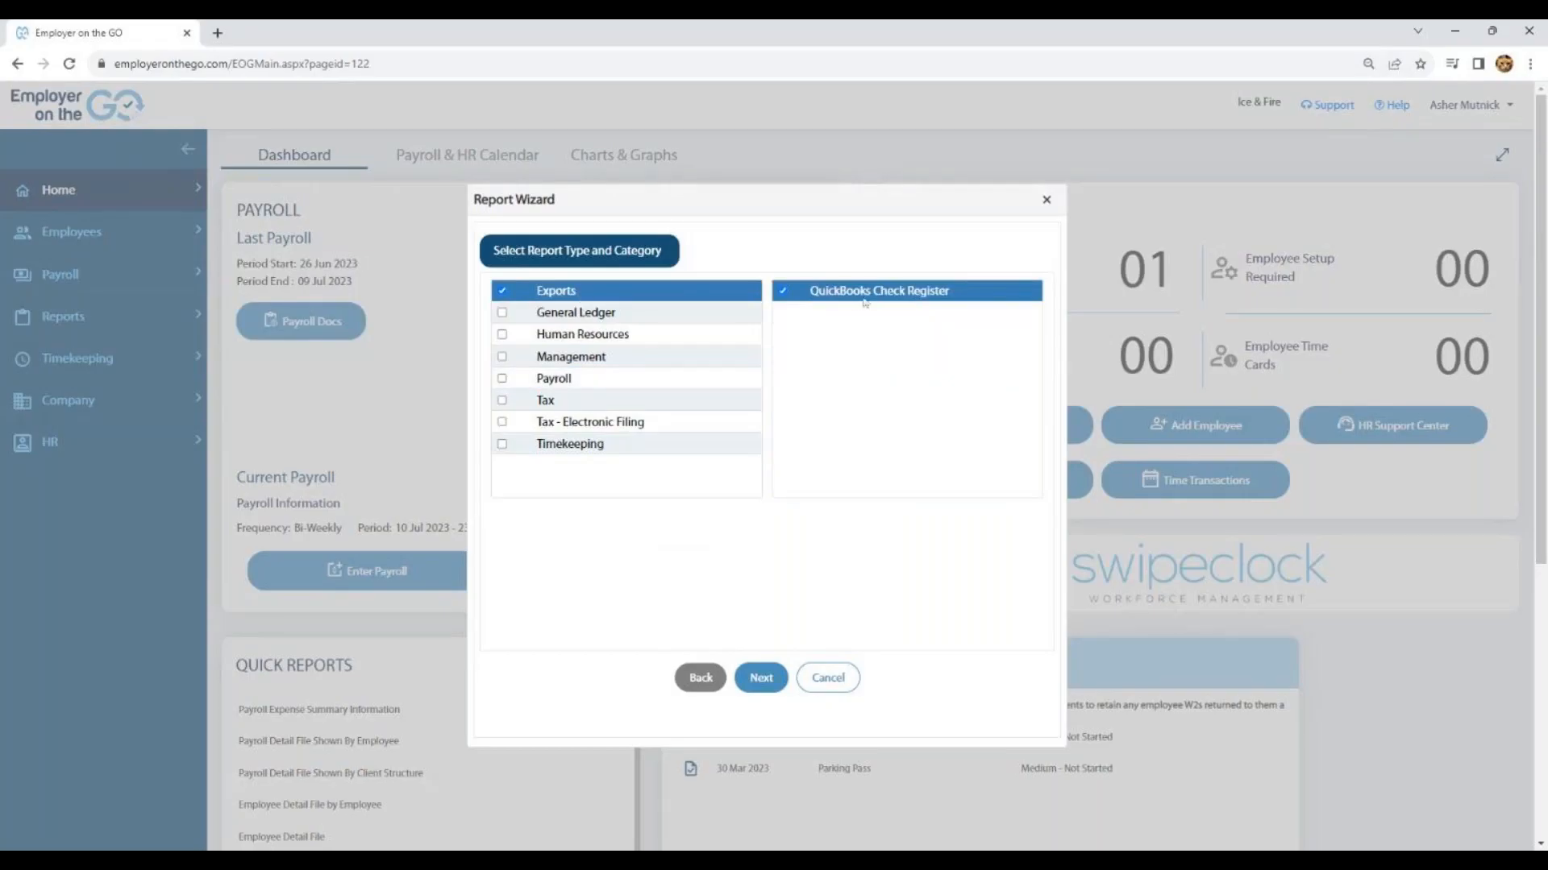
left_click(505, 315)
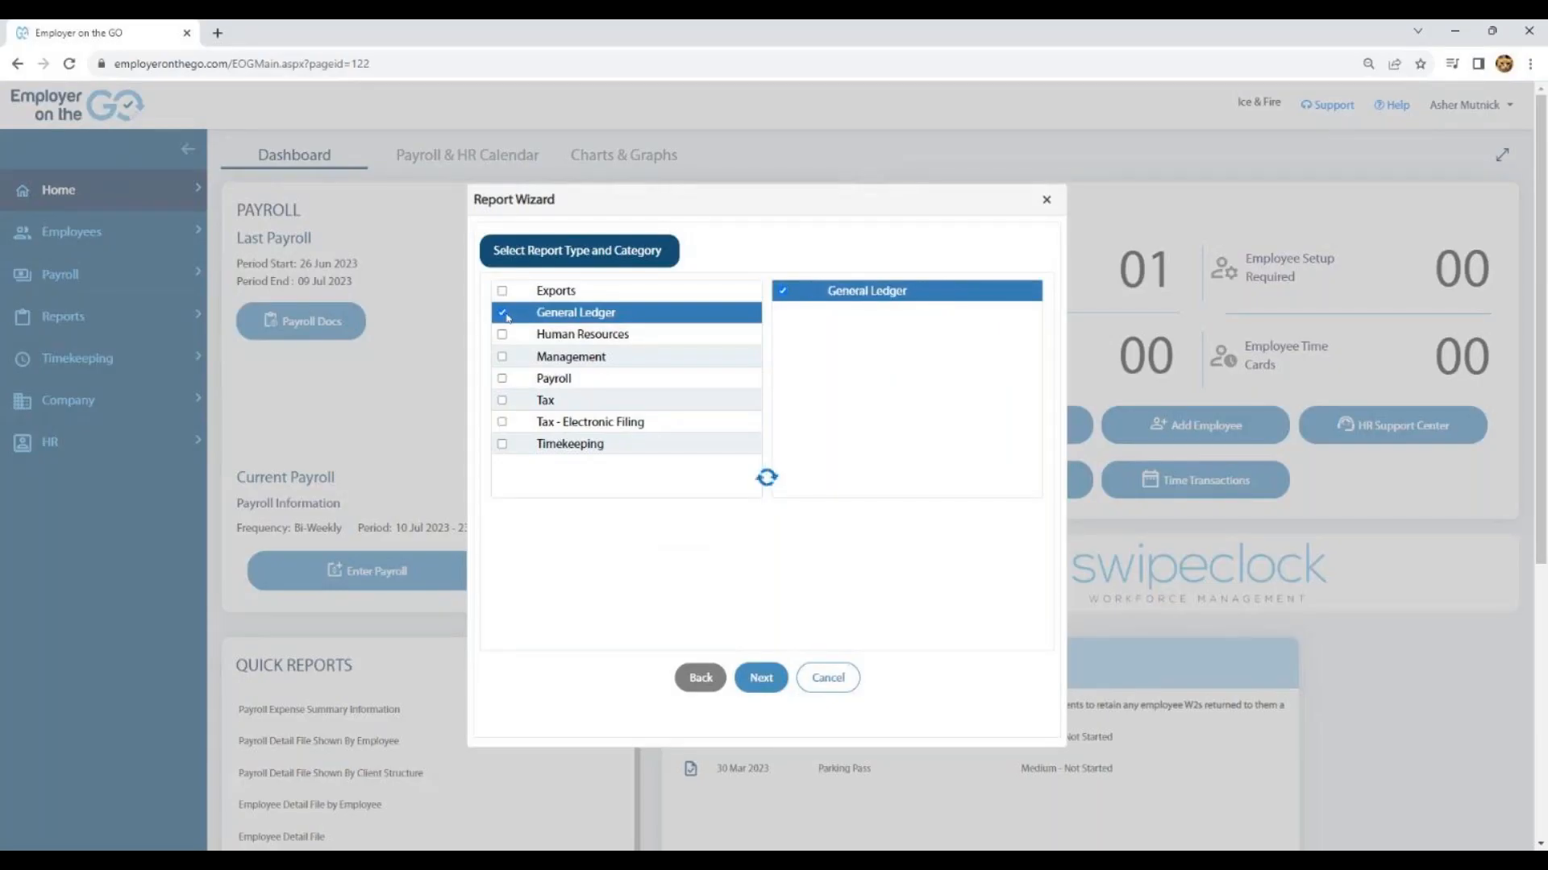
left_click(503, 335)
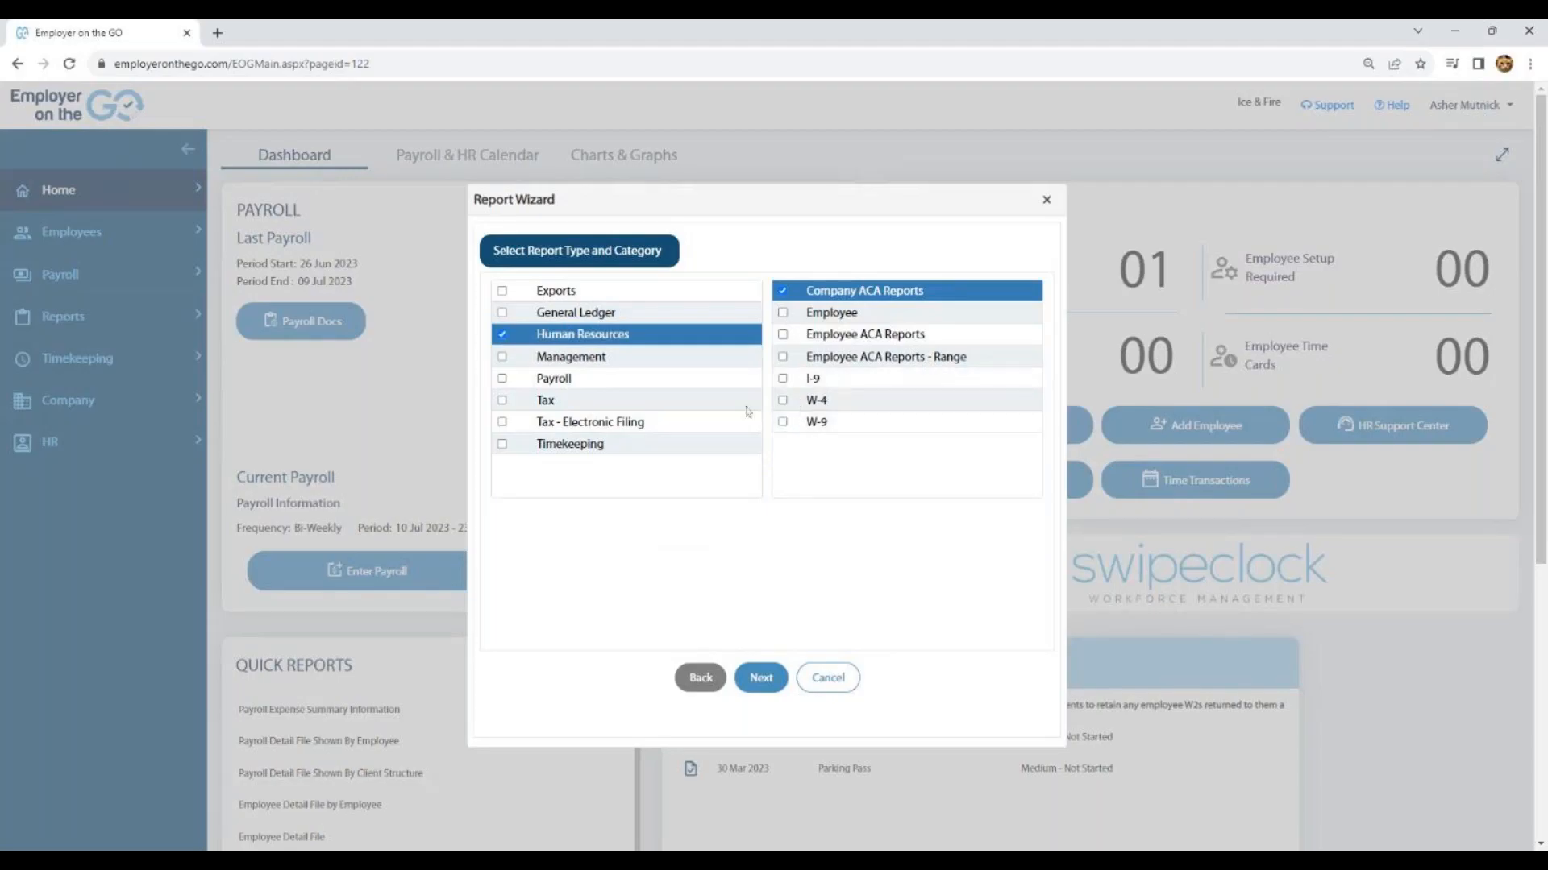
left_click(503, 357)
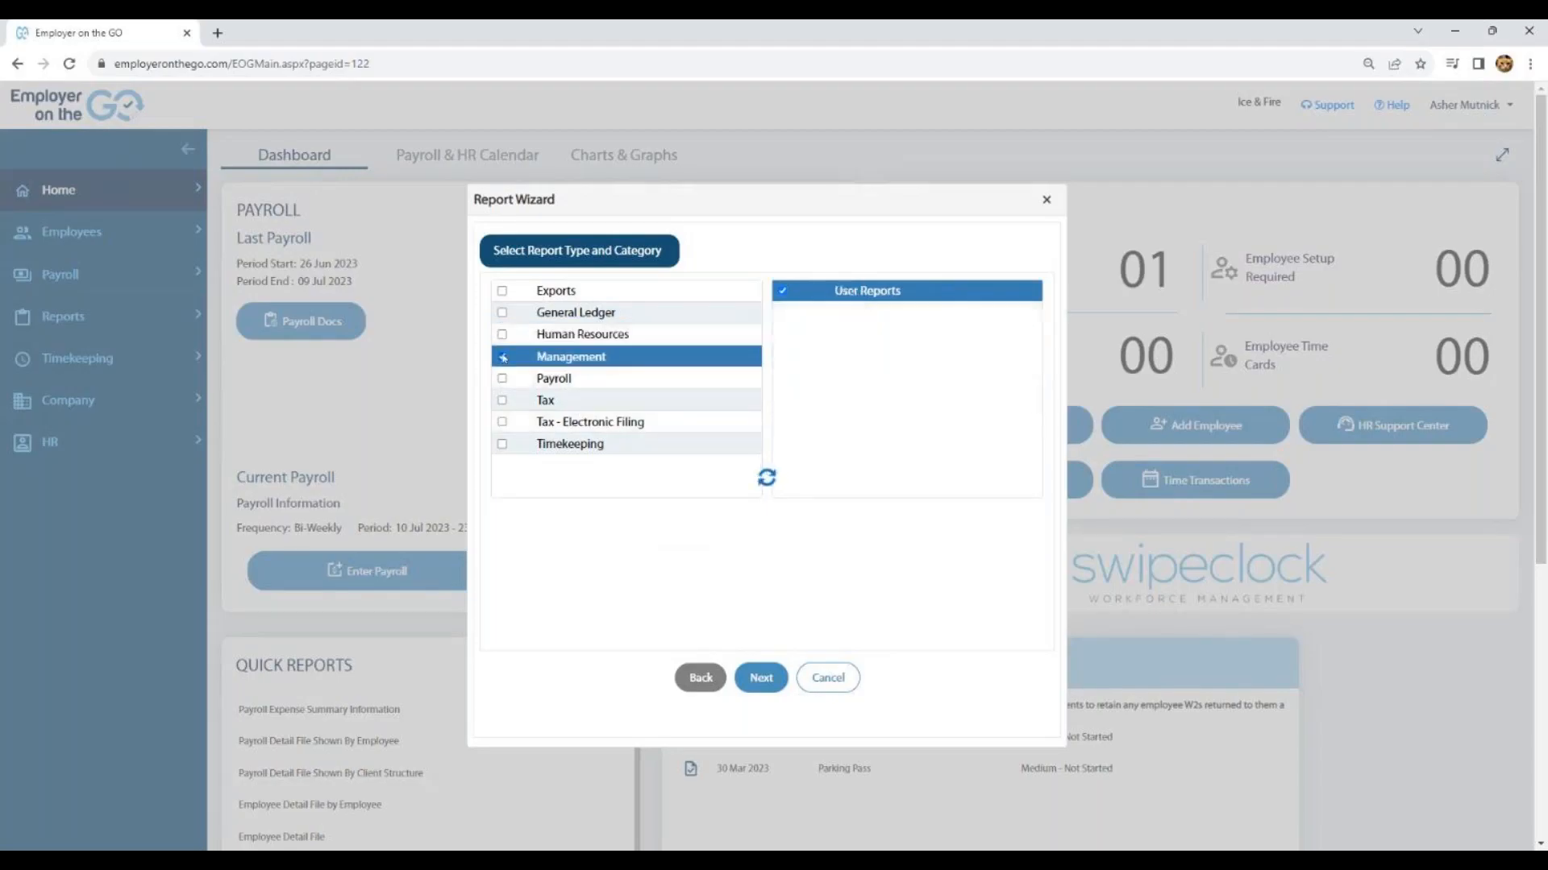
left_click(579, 378)
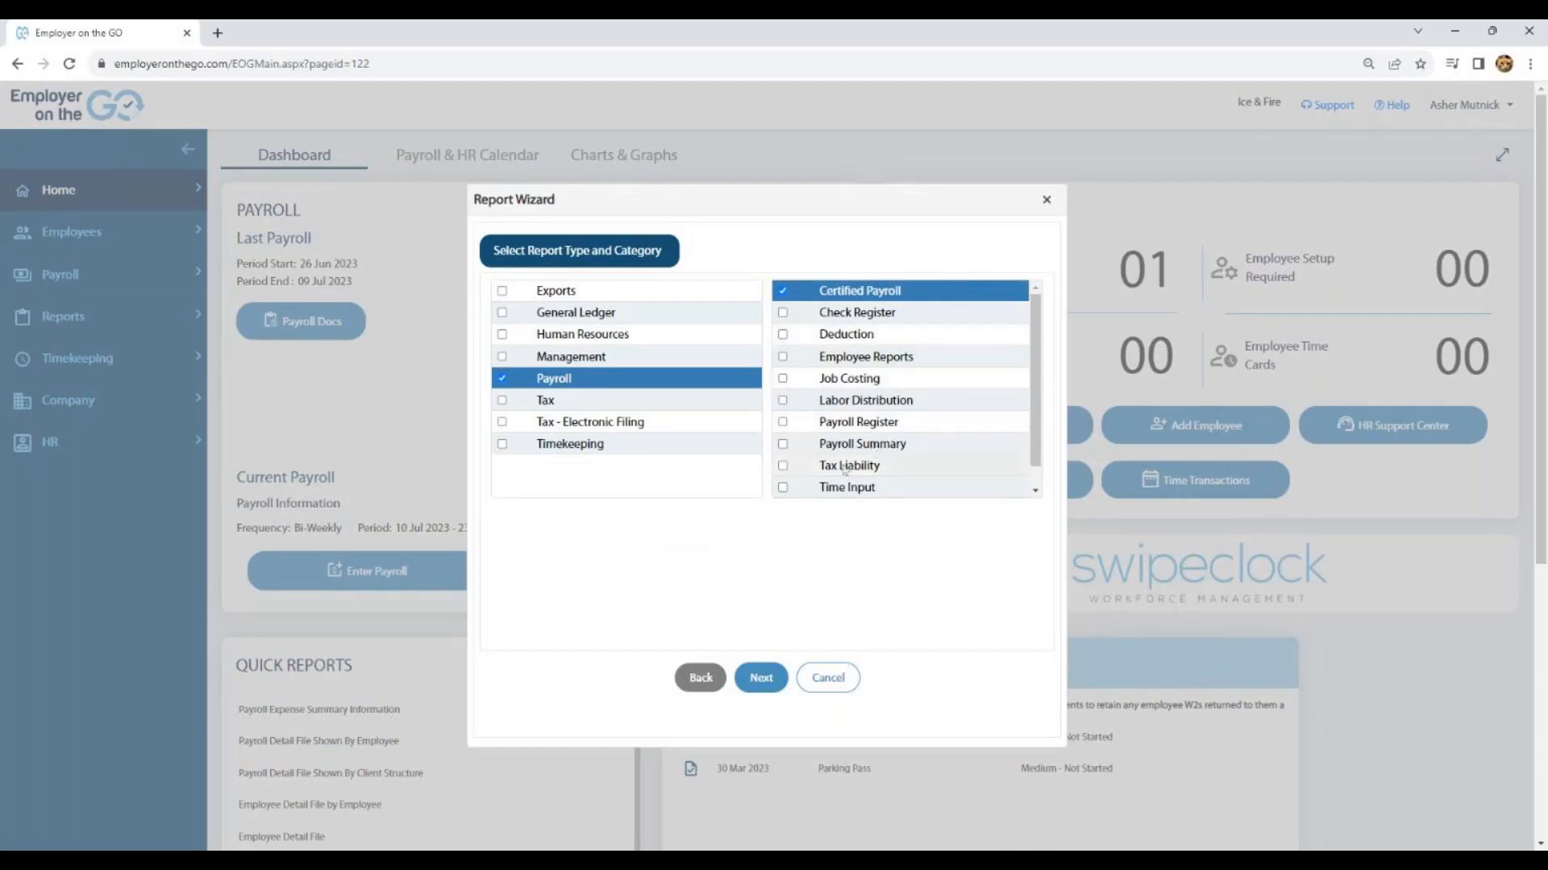
left_click(502, 401)
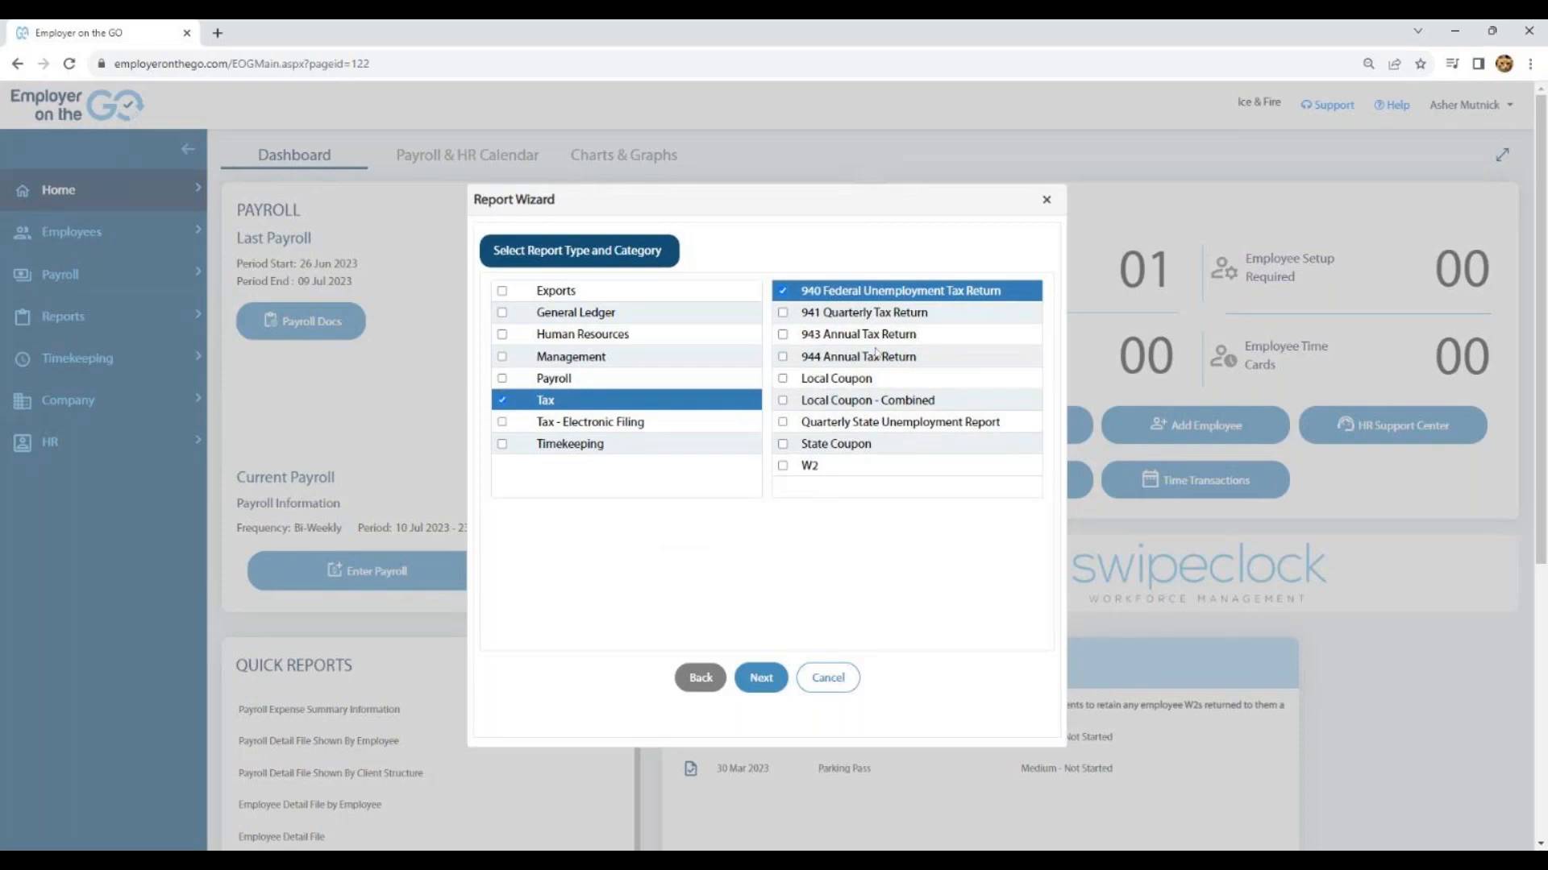
left_click(503, 424)
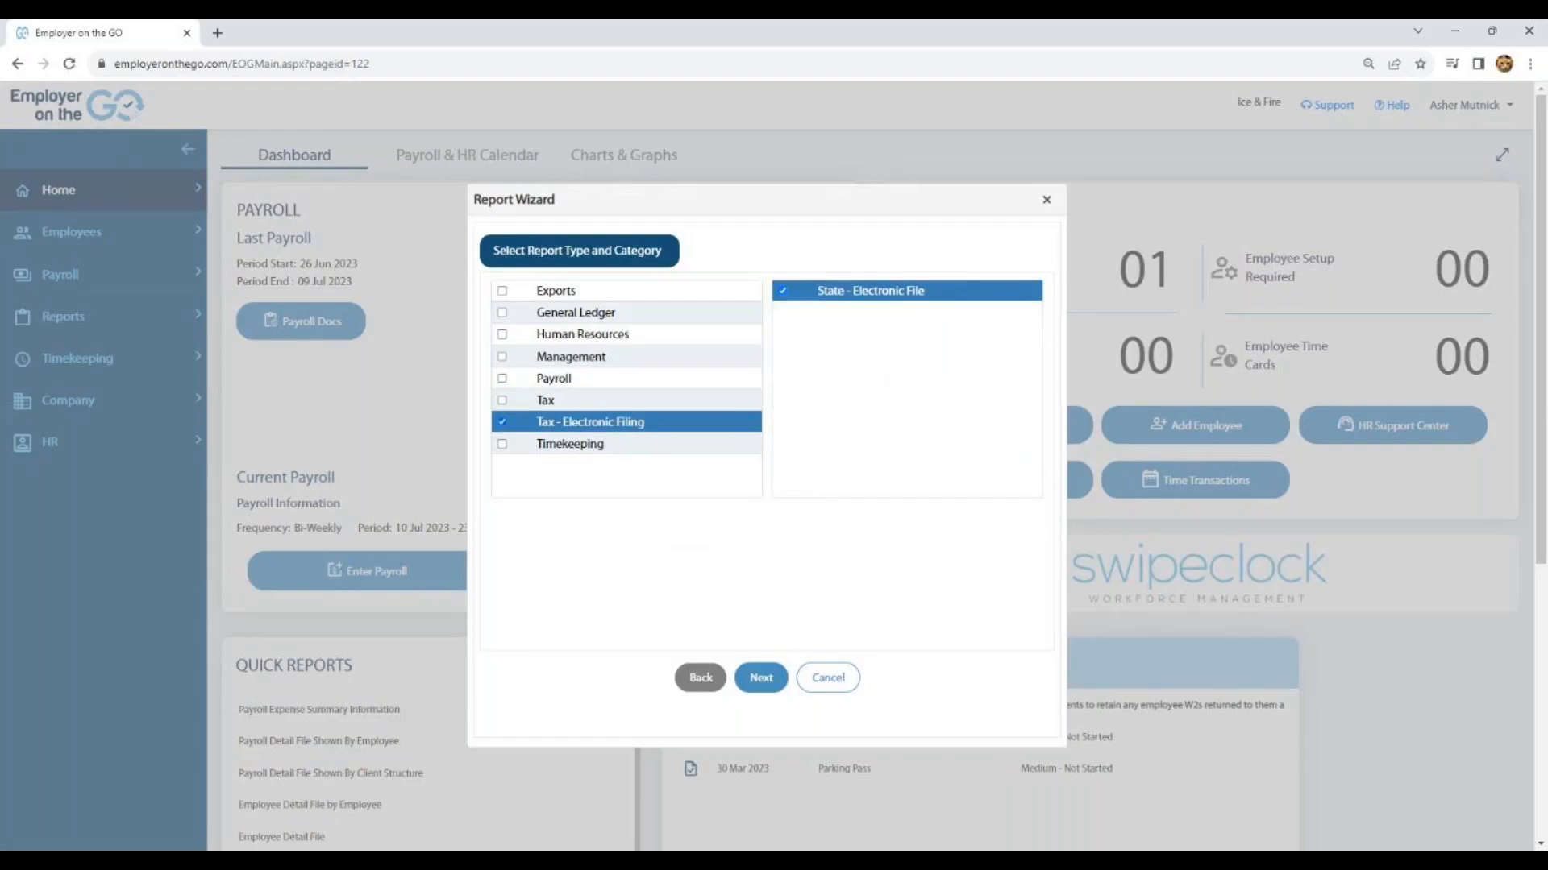
left_click(503, 445)
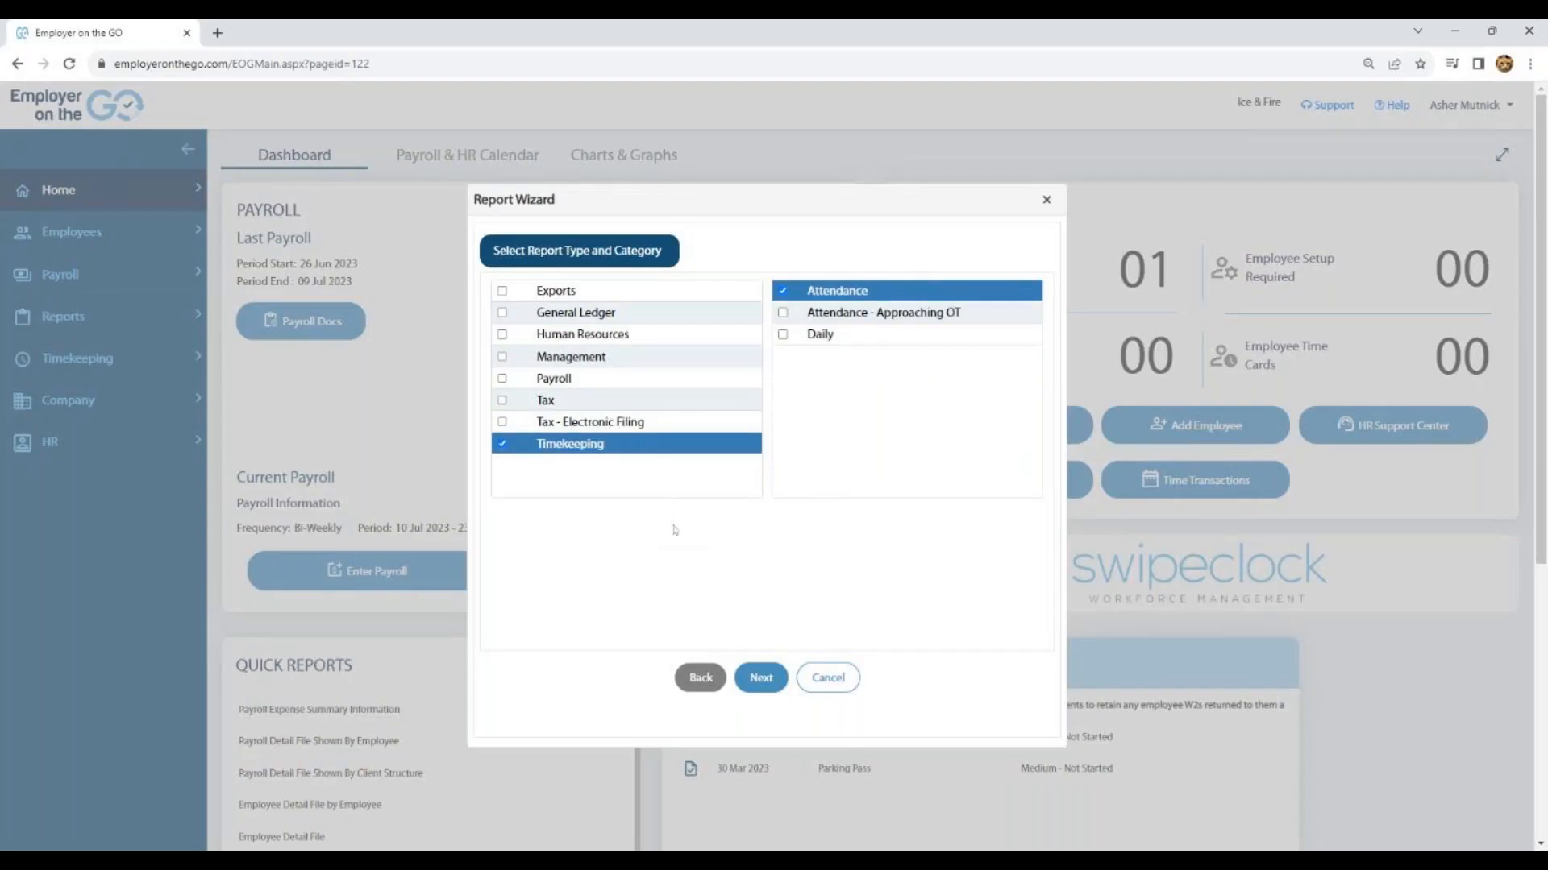
- Choose the Payroll report type with the Payroll Register category and continue to the division selection
left_click(502, 381)
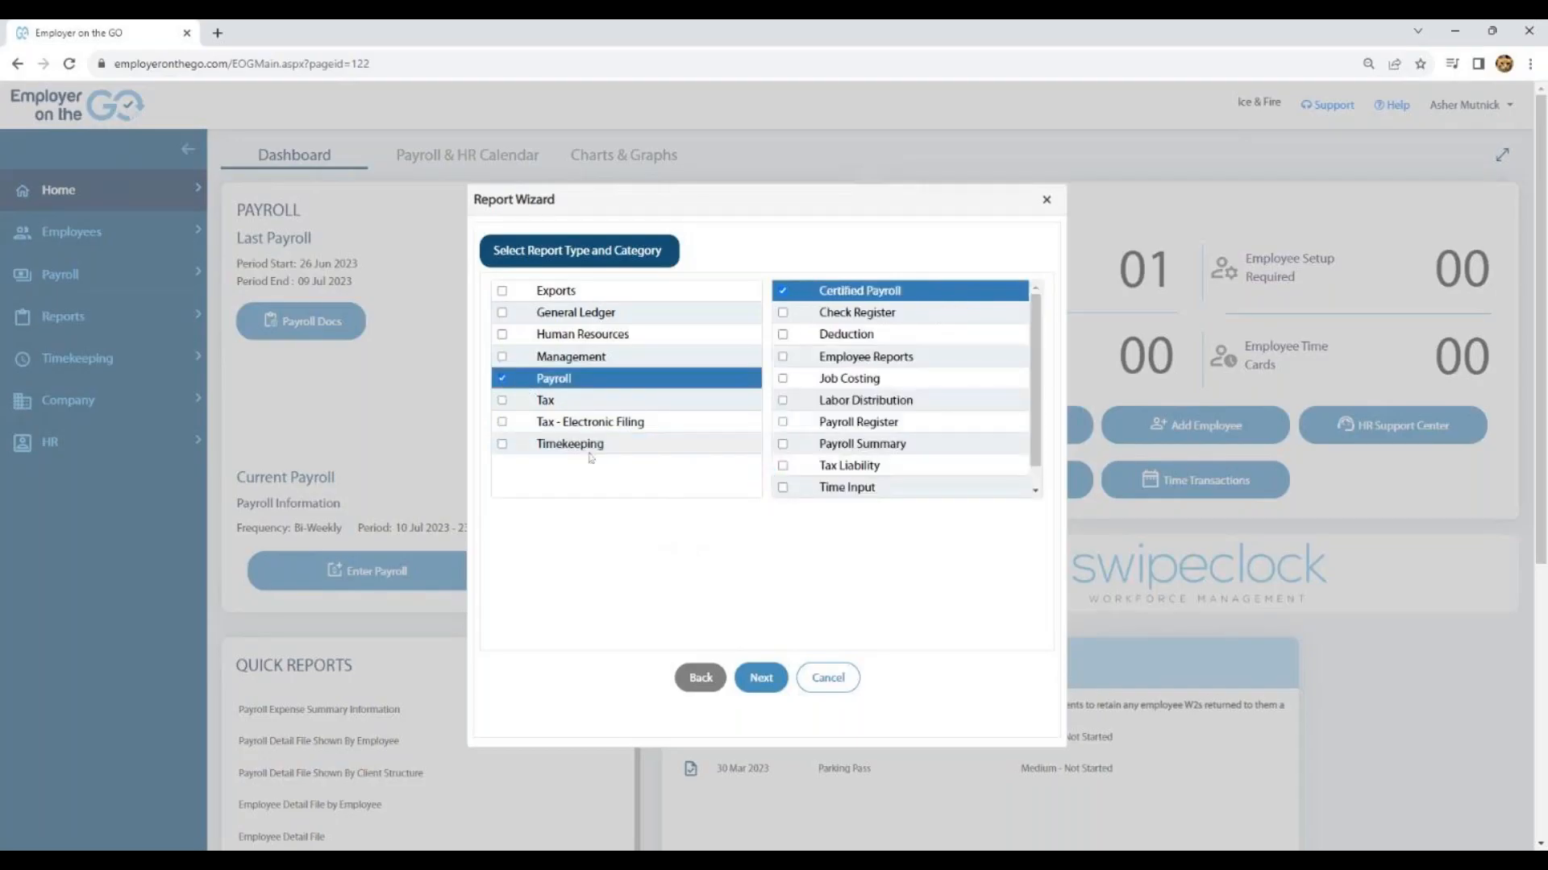
left_click(787, 426)
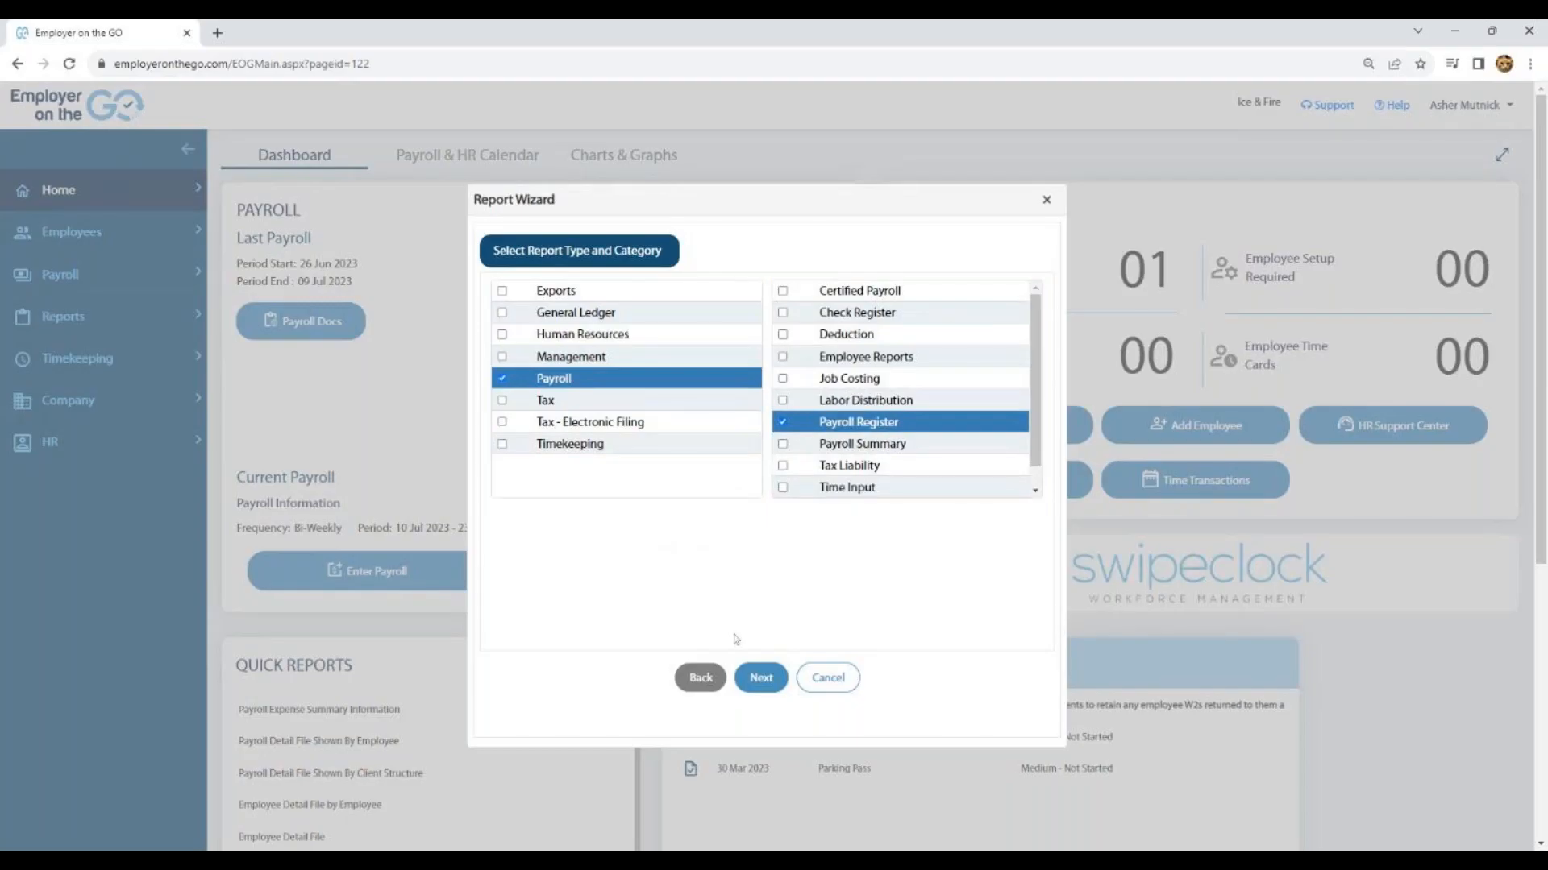
left_click(763, 680)
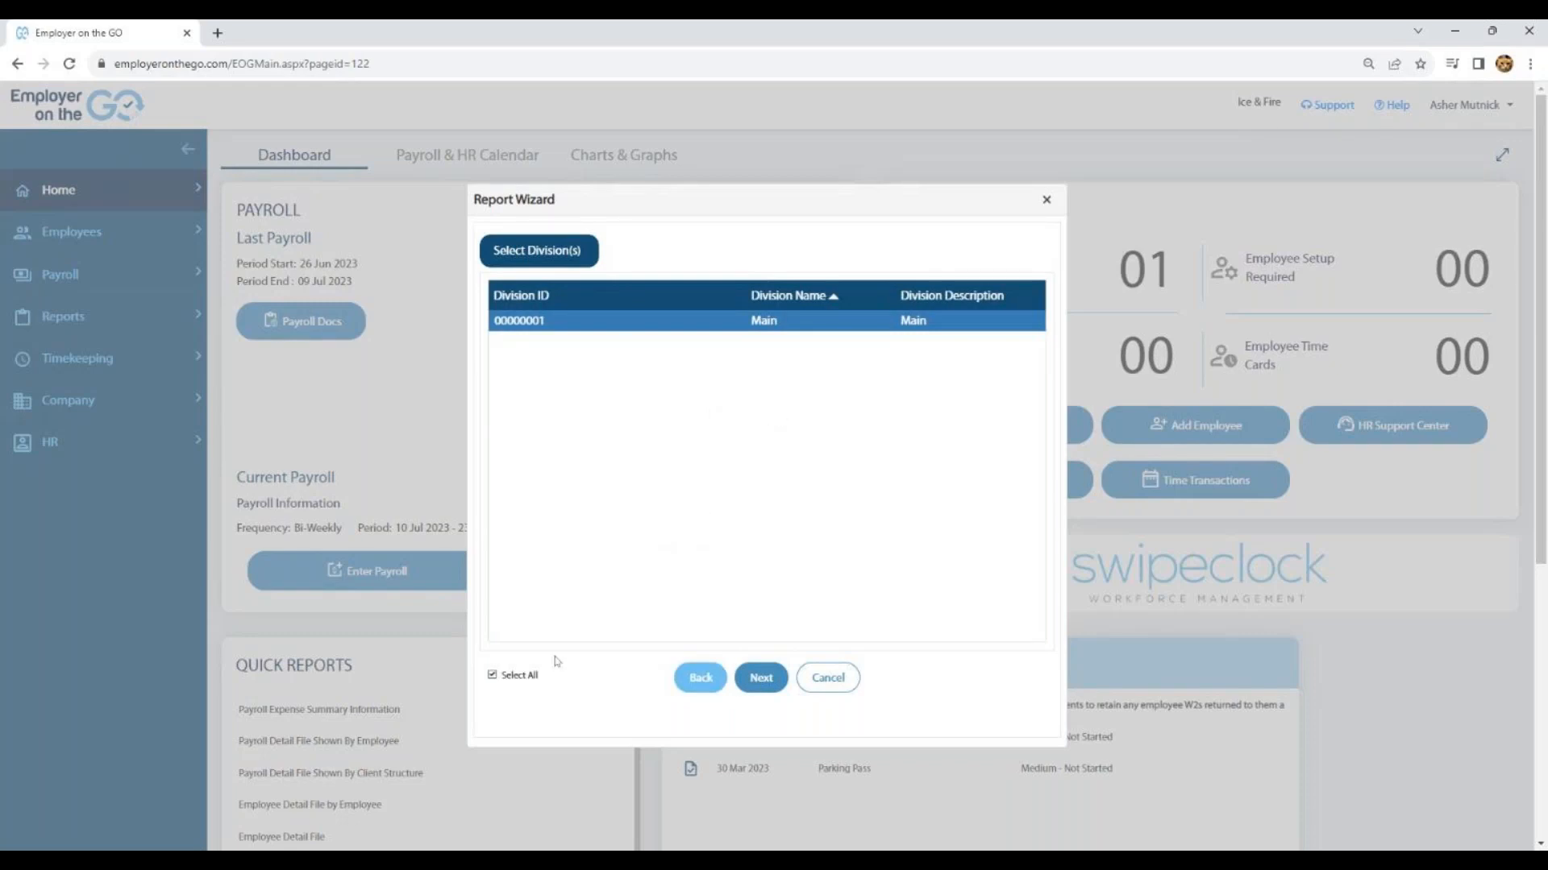
- Accept all divisions, locations and departments for the report and continue to the employee selection
left_click(763, 680)
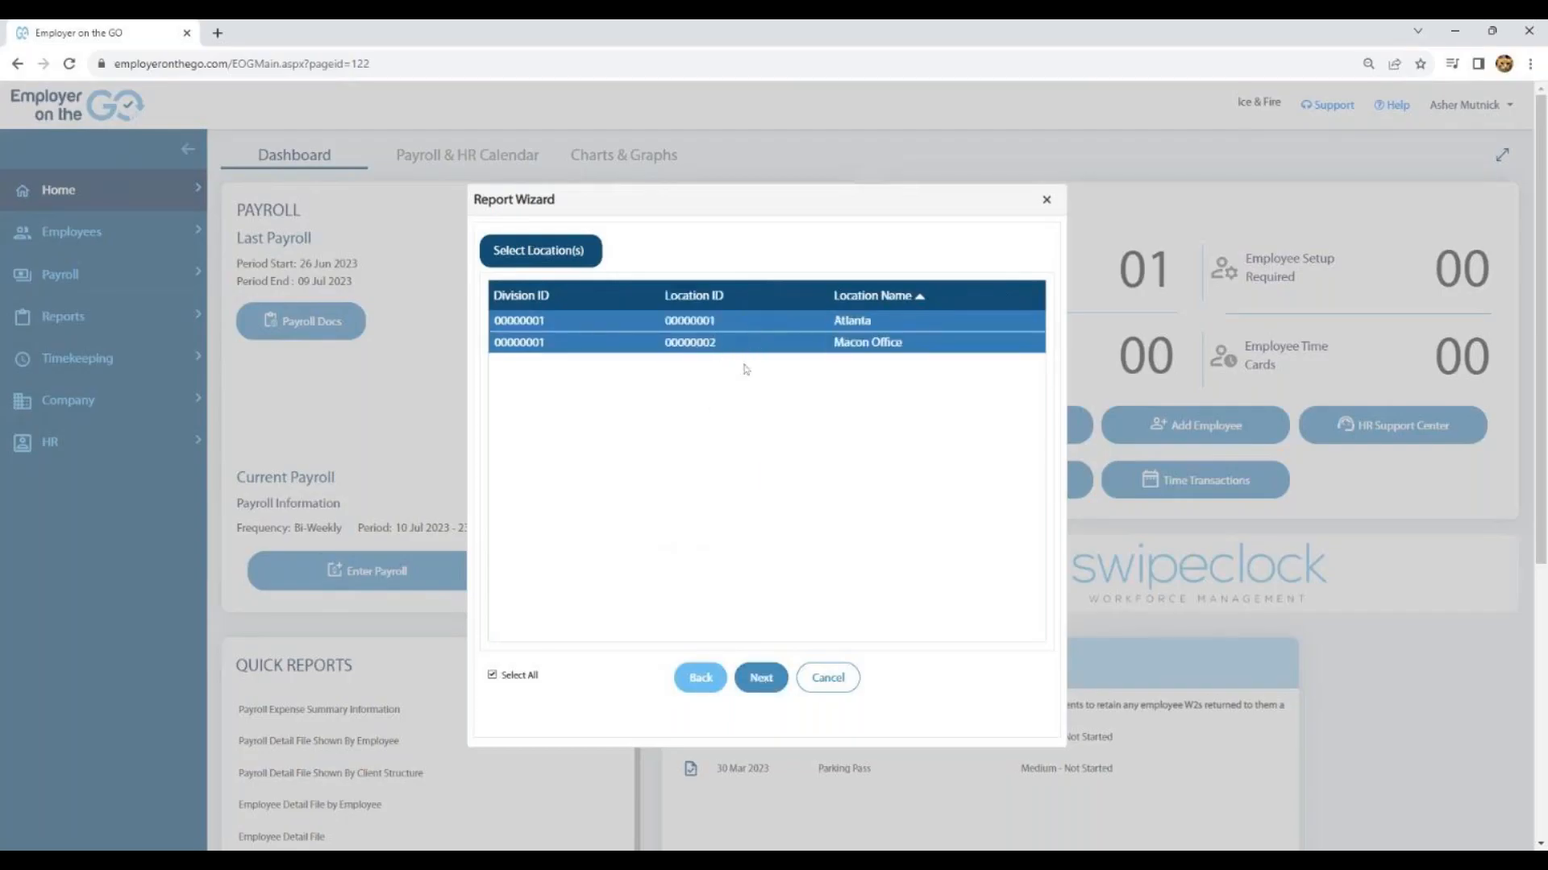
left_click(759, 682)
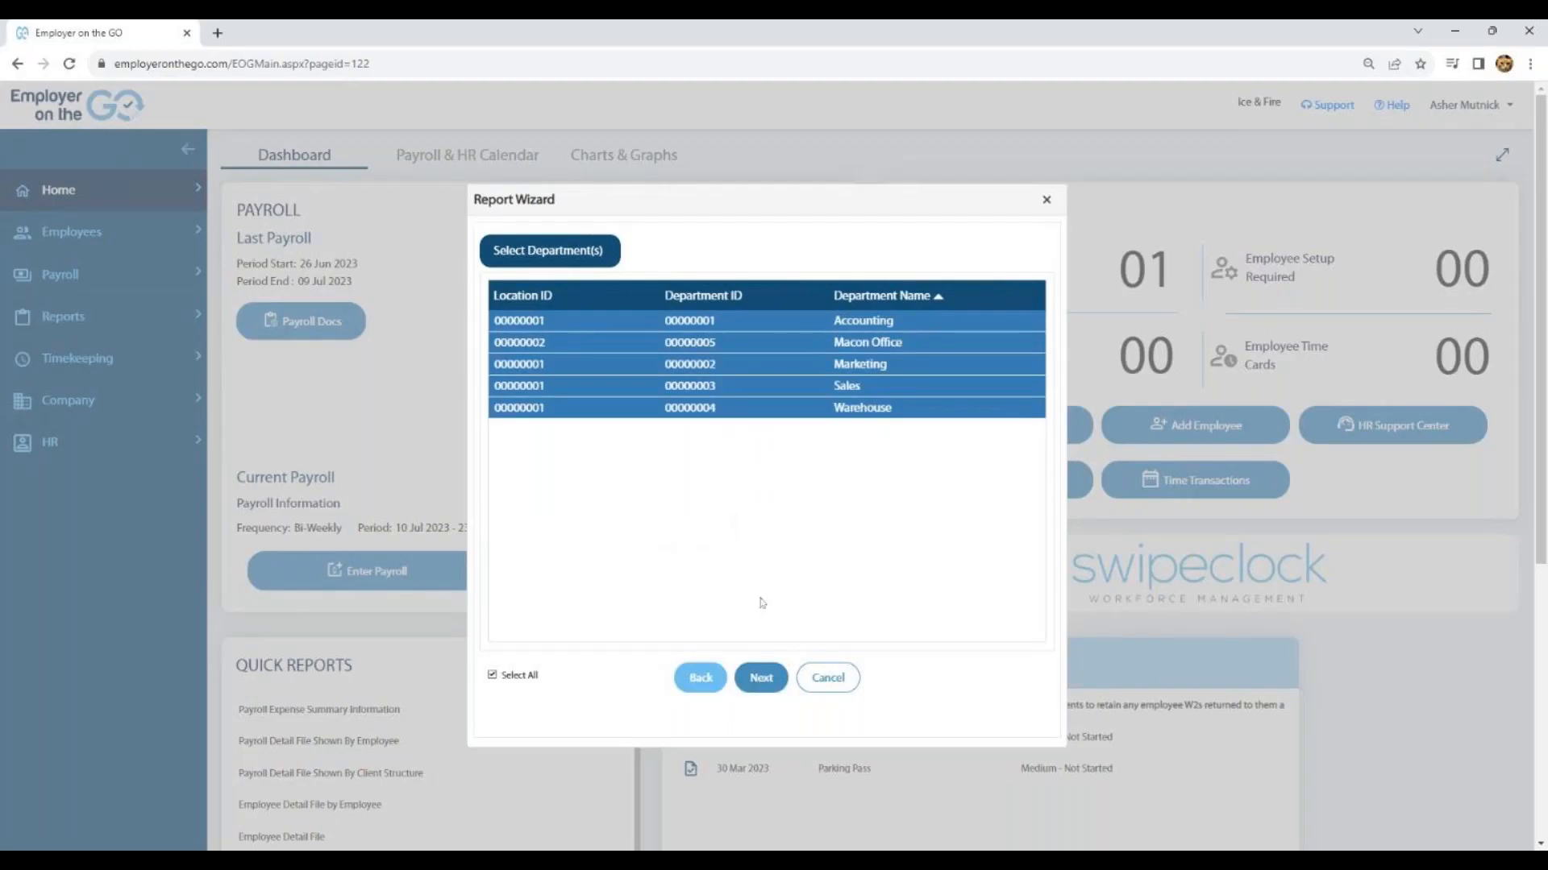
left_click(762, 676)
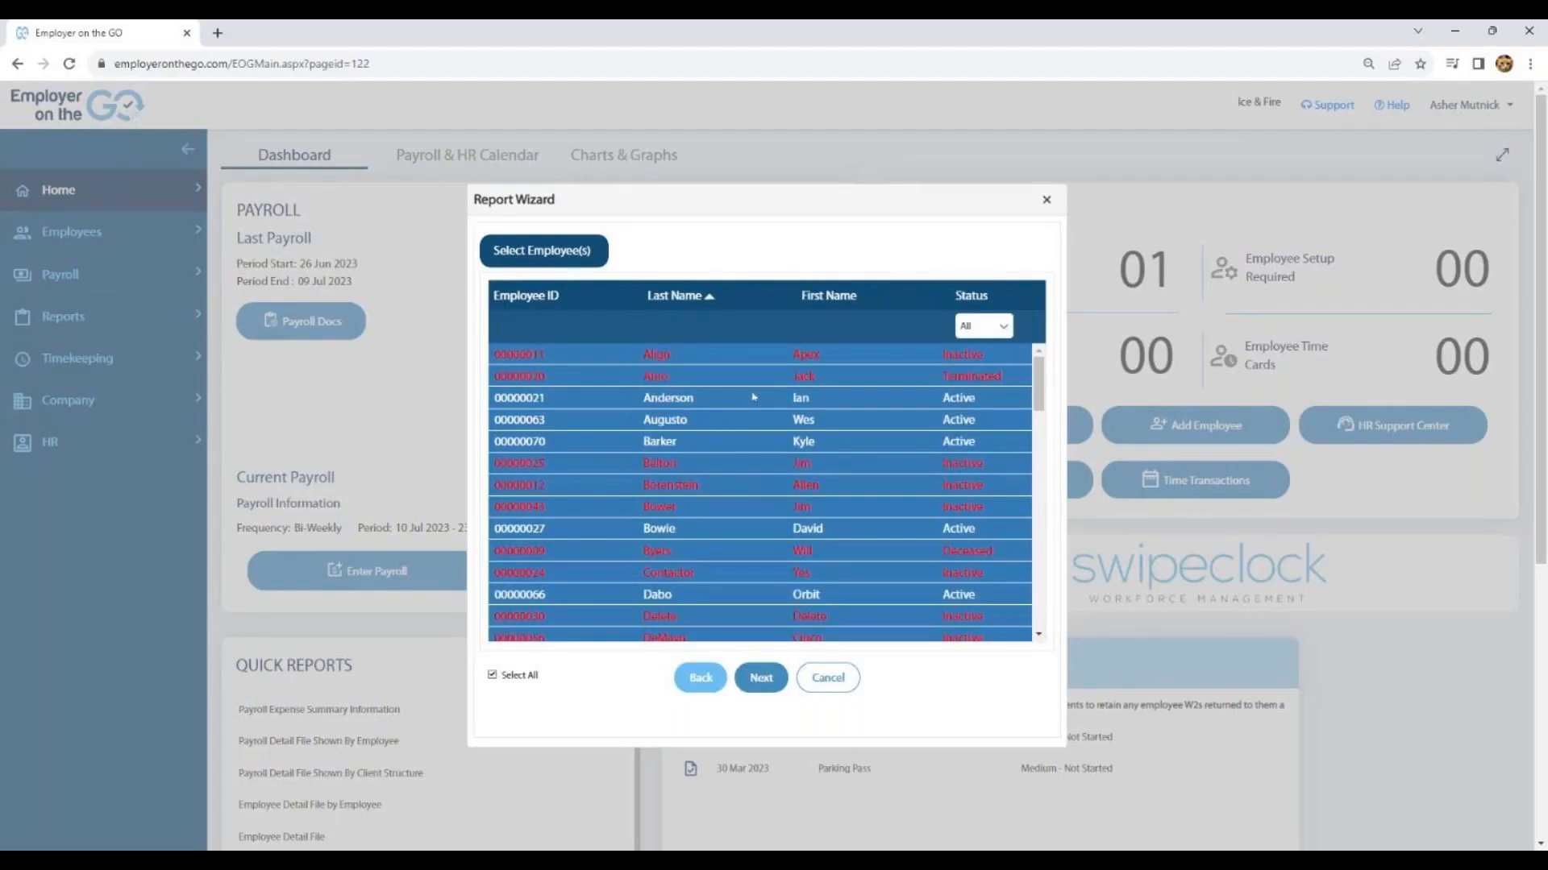
- Filter the employee list to Active status and continue to the date range selection
left_click(998, 329)
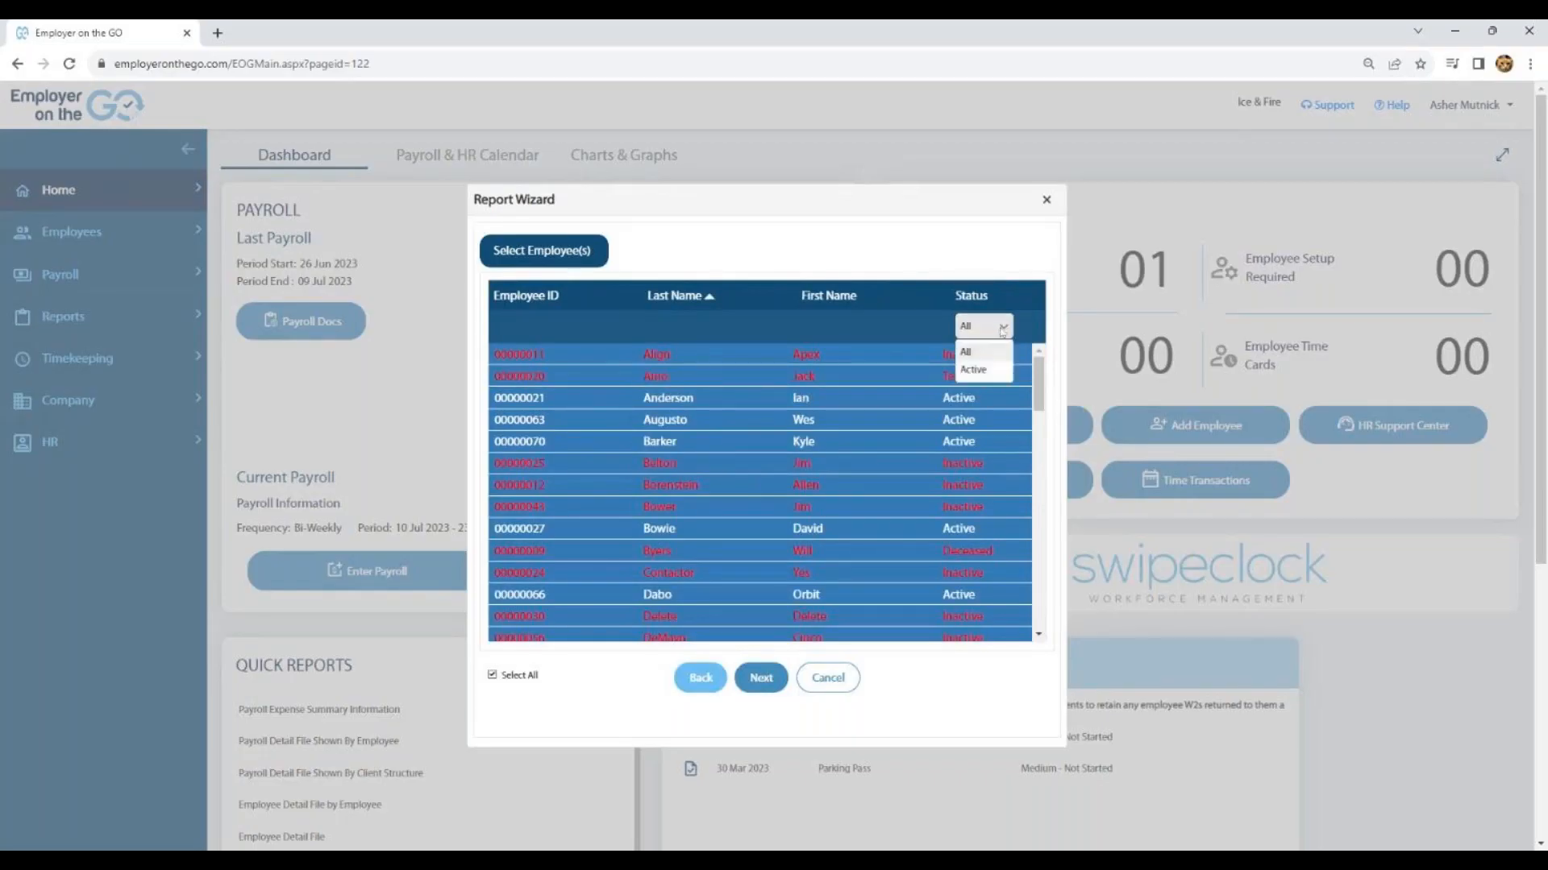
left_click(975, 371)
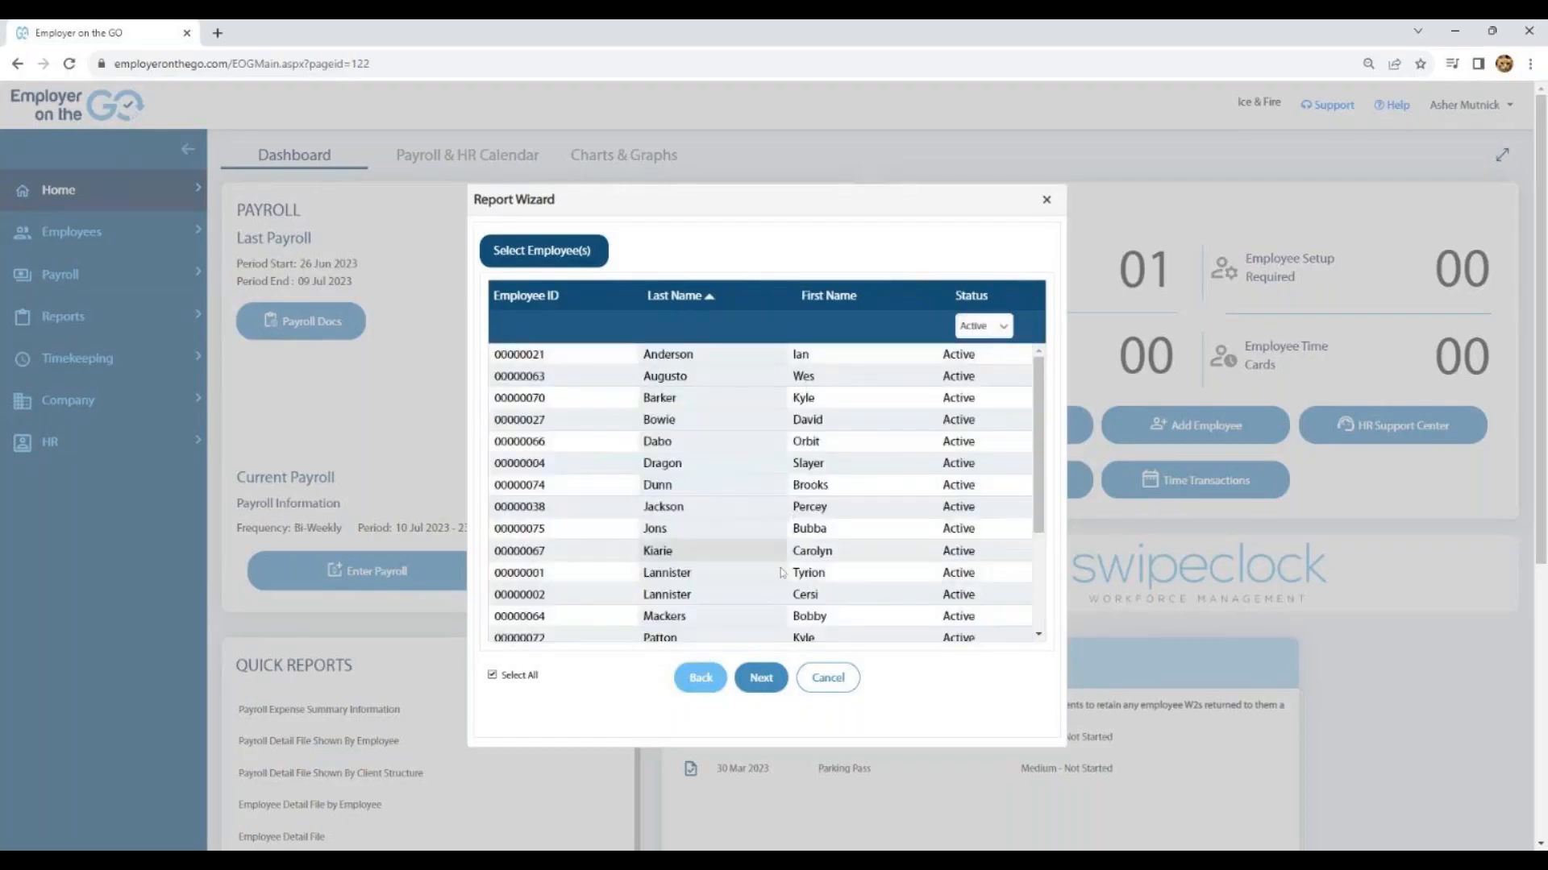
left_click(763, 681)
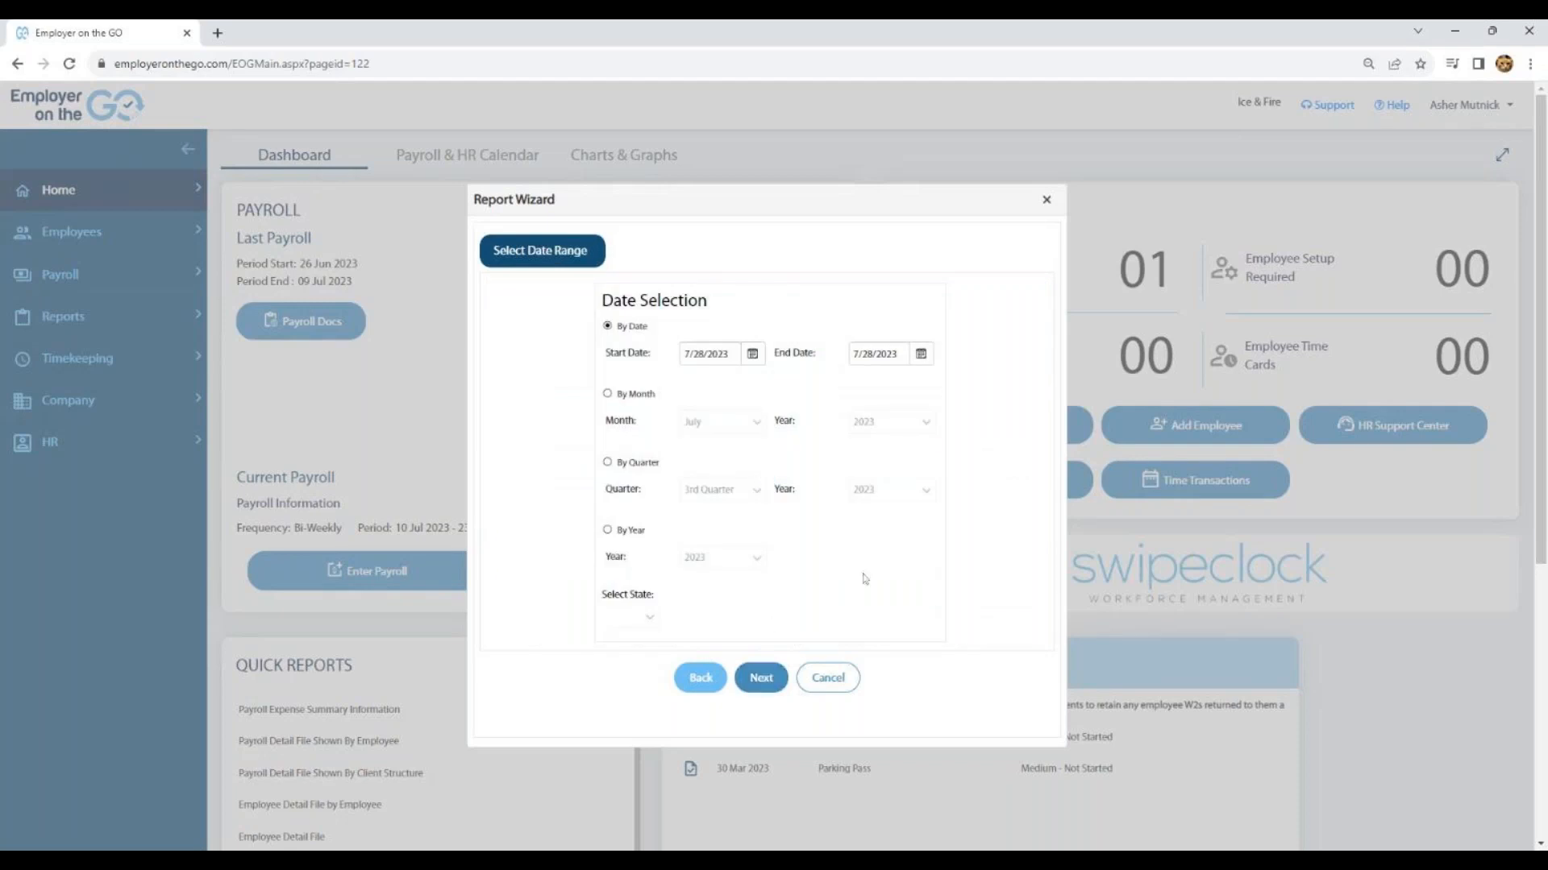
left_click(754, 357)
left_click(581, 382)
left_click(581, 382)
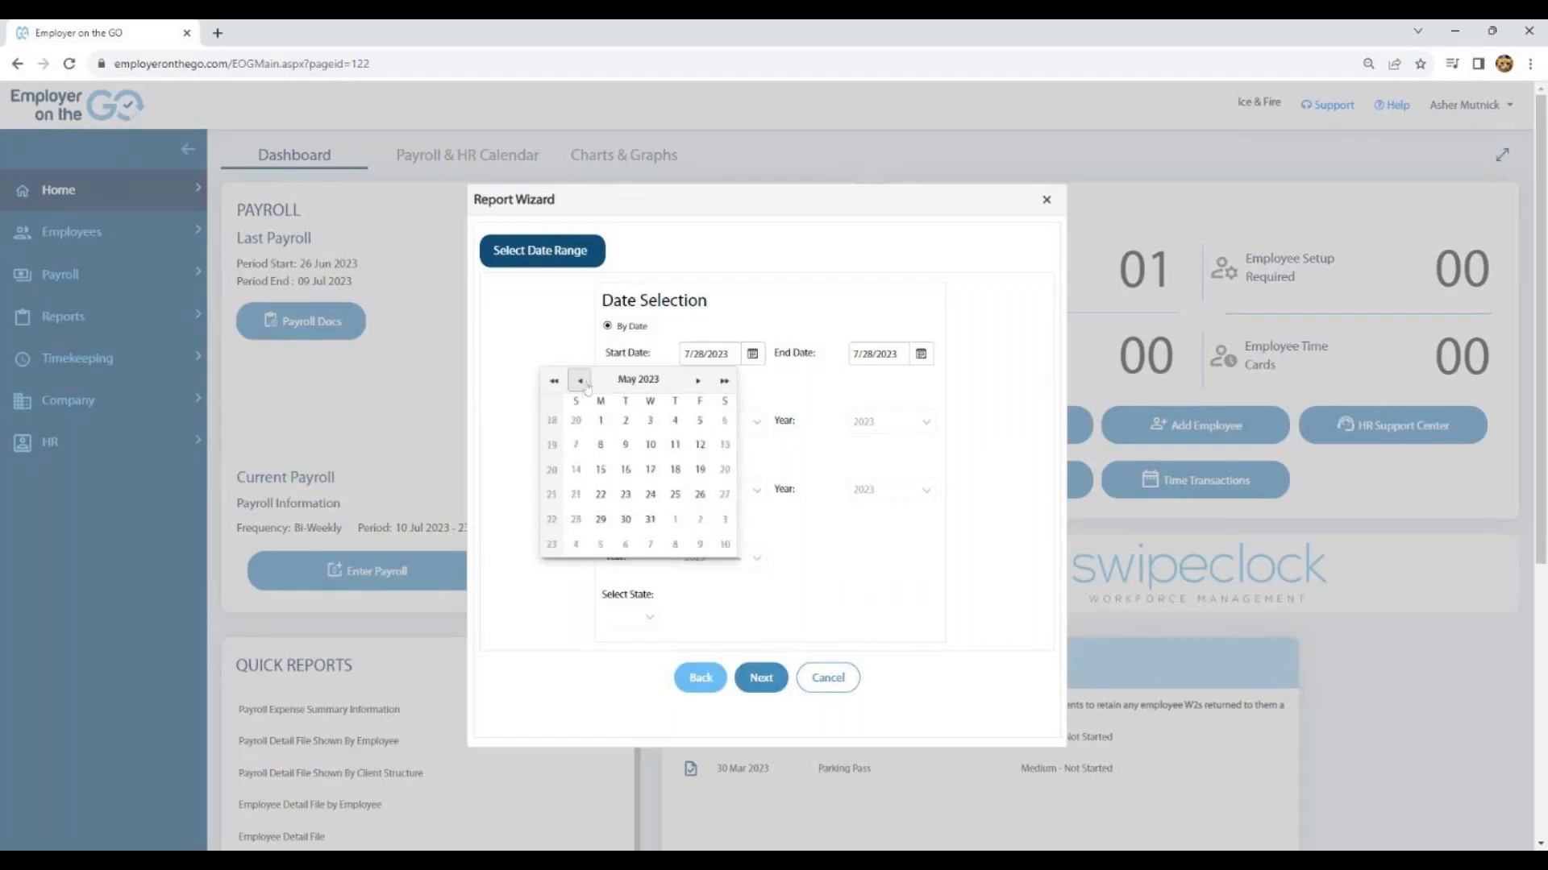
left_click(581, 382)
left_click(581, 382)
left_click(582, 382)
left_click(570, 355)
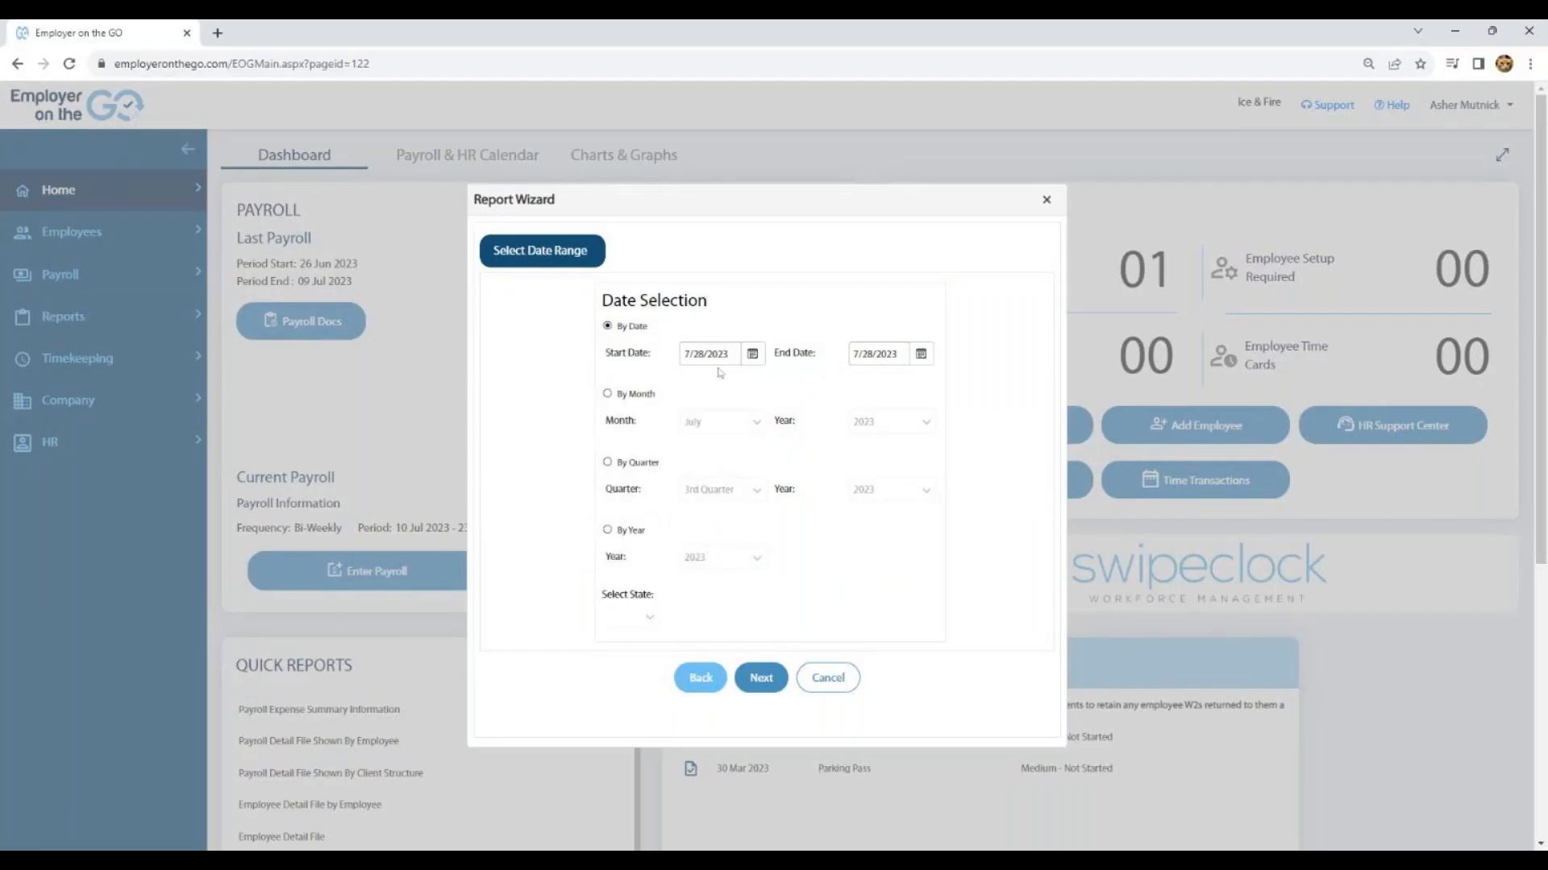
left_click(607, 394)
left_click(609, 462)
left_click(618, 329)
- Accept the By Date range of 7/28/2023 to 7/28/2023 and select the Payroll Detail - Large Font Preview report
left_click(761, 680)
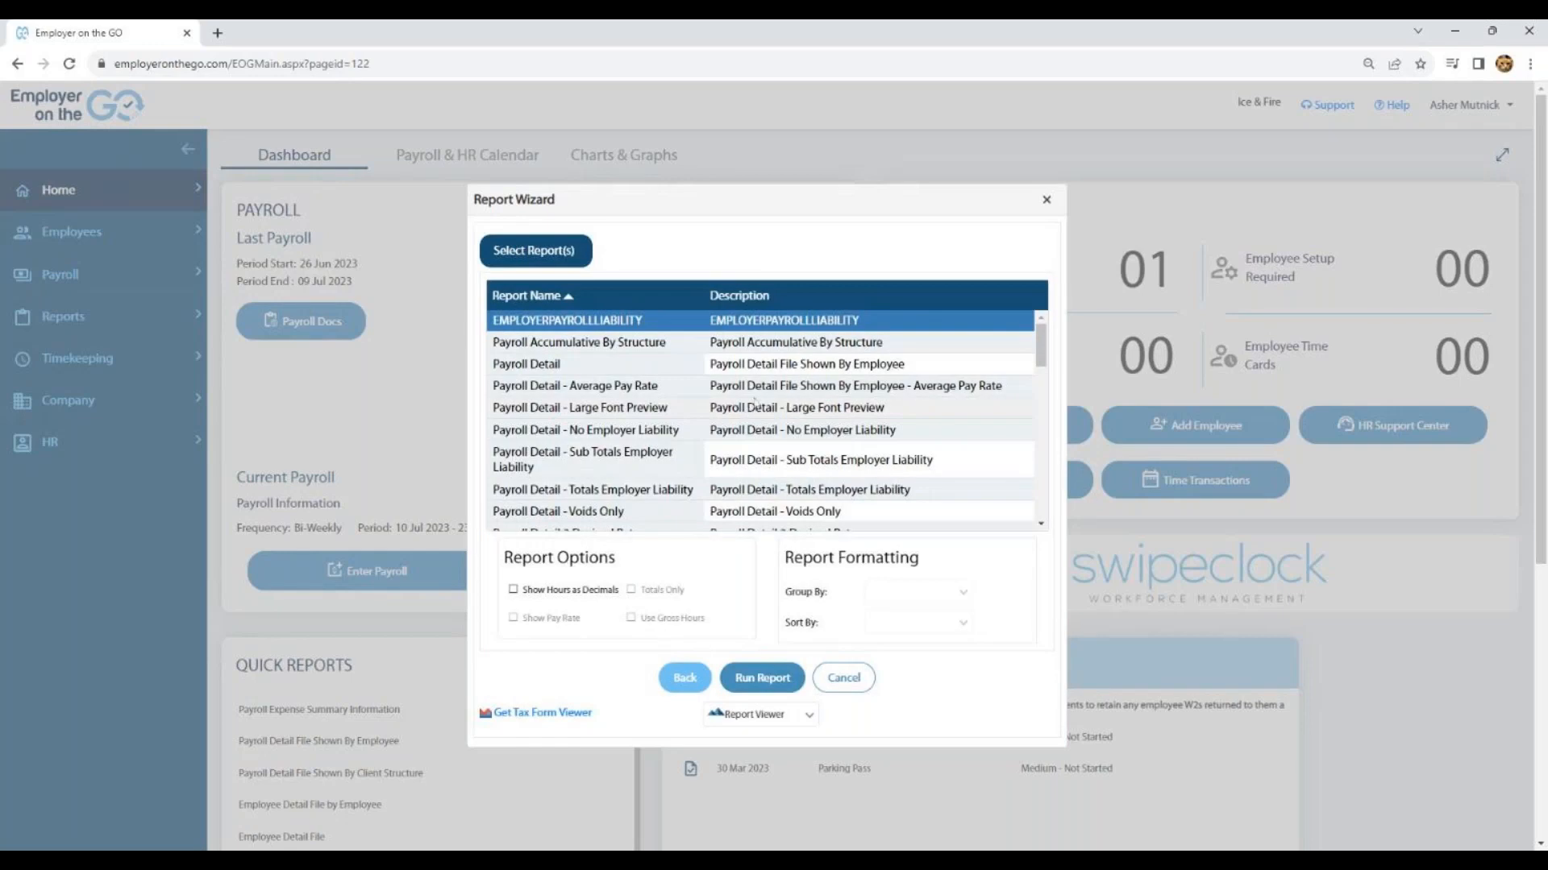
scroll(753, 400, "down", 5)
scroll(757, 392, "down", 4)
scroll(757, 392, "up", 6)
scroll(758, 392, "up", 3)
scroll(758, 391, "up", 1)
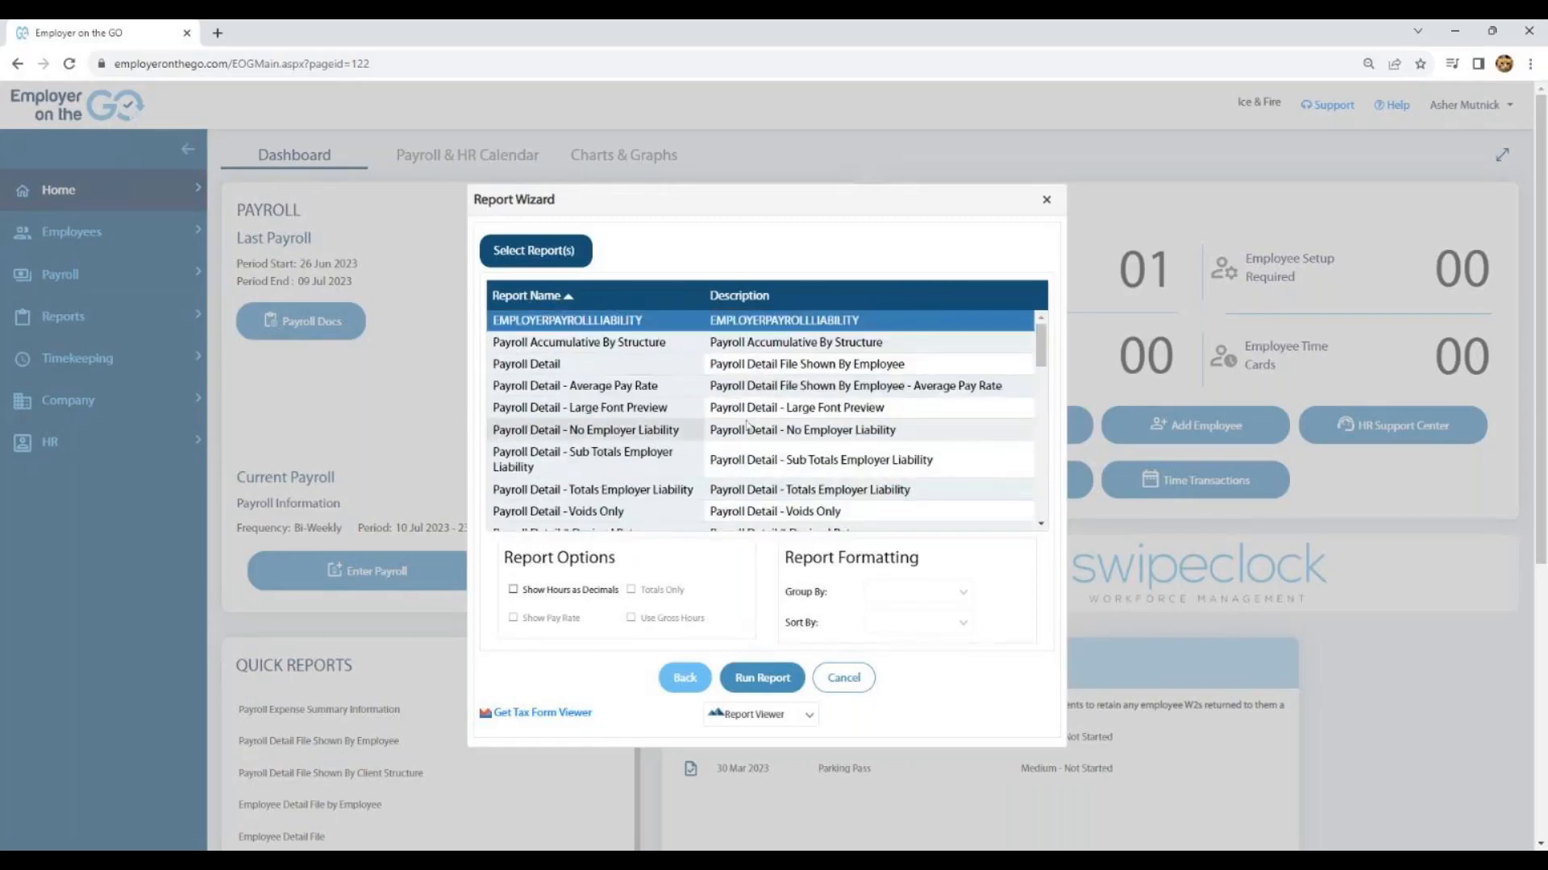
left_click(635, 409)
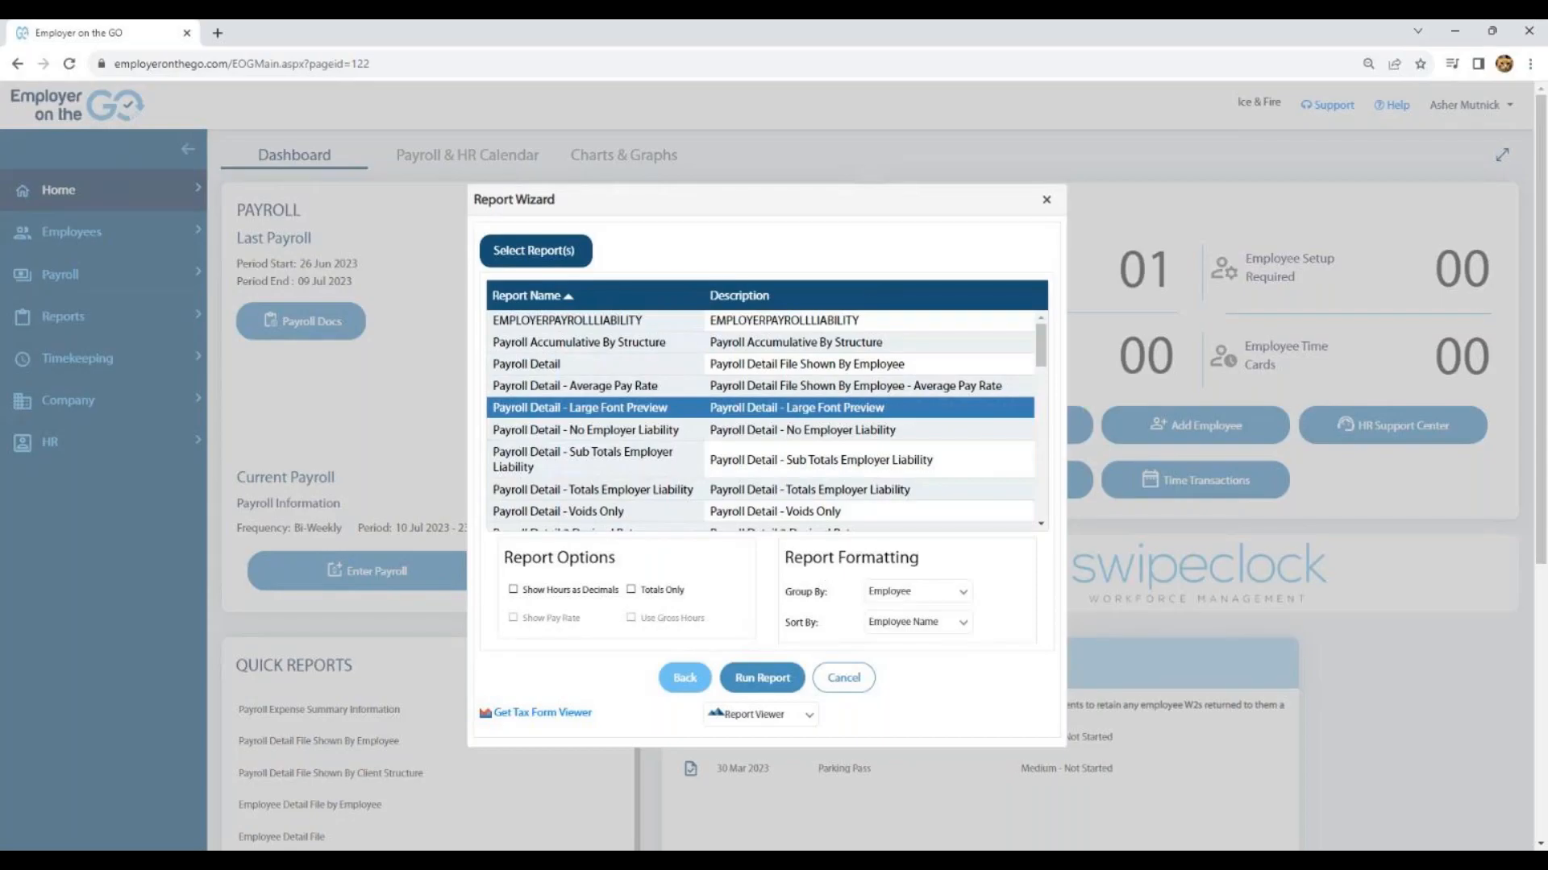
- Keep grouping by Employee, sorting by Employee Name and Report Viewer output after reviewing the alternatives, and run the report
left_click(956, 595)
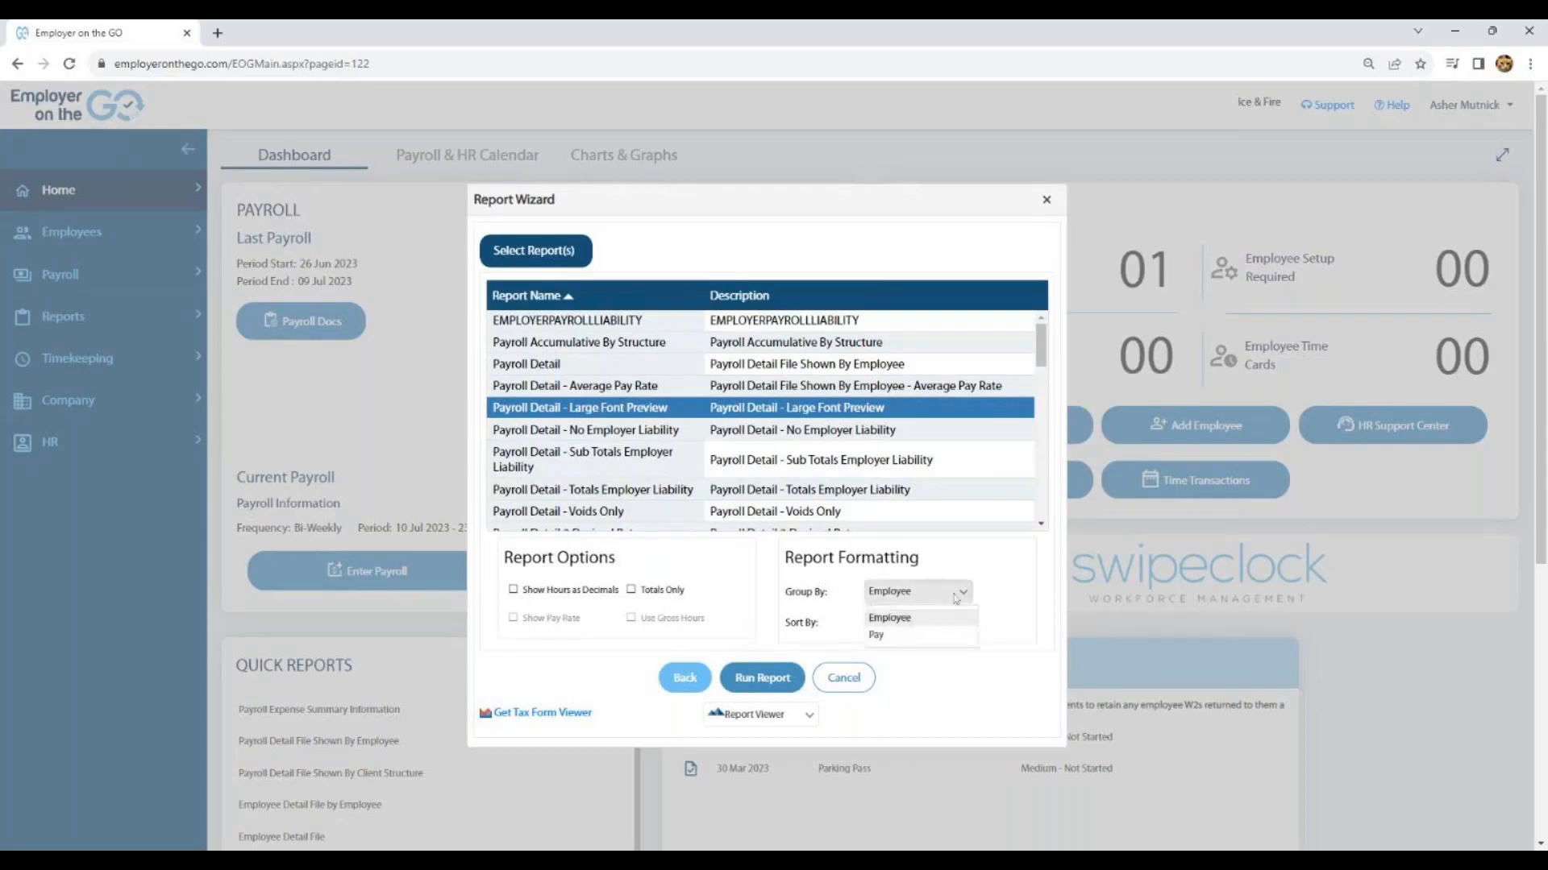
left_click(997, 615)
left_click(963, 623)
left_click(984, 624)
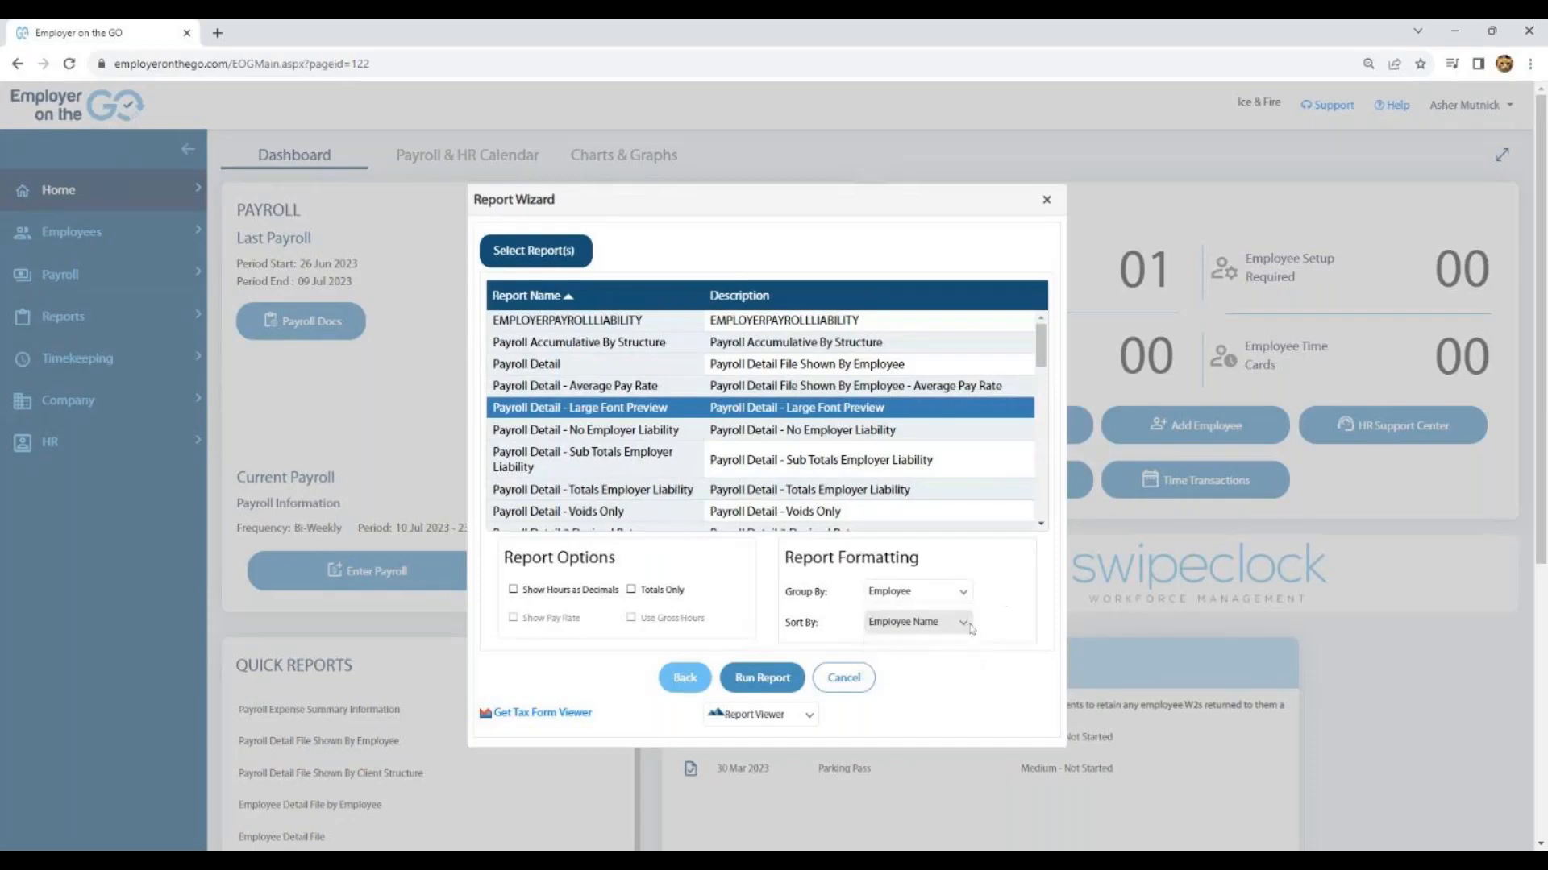
left_click(809, 715)
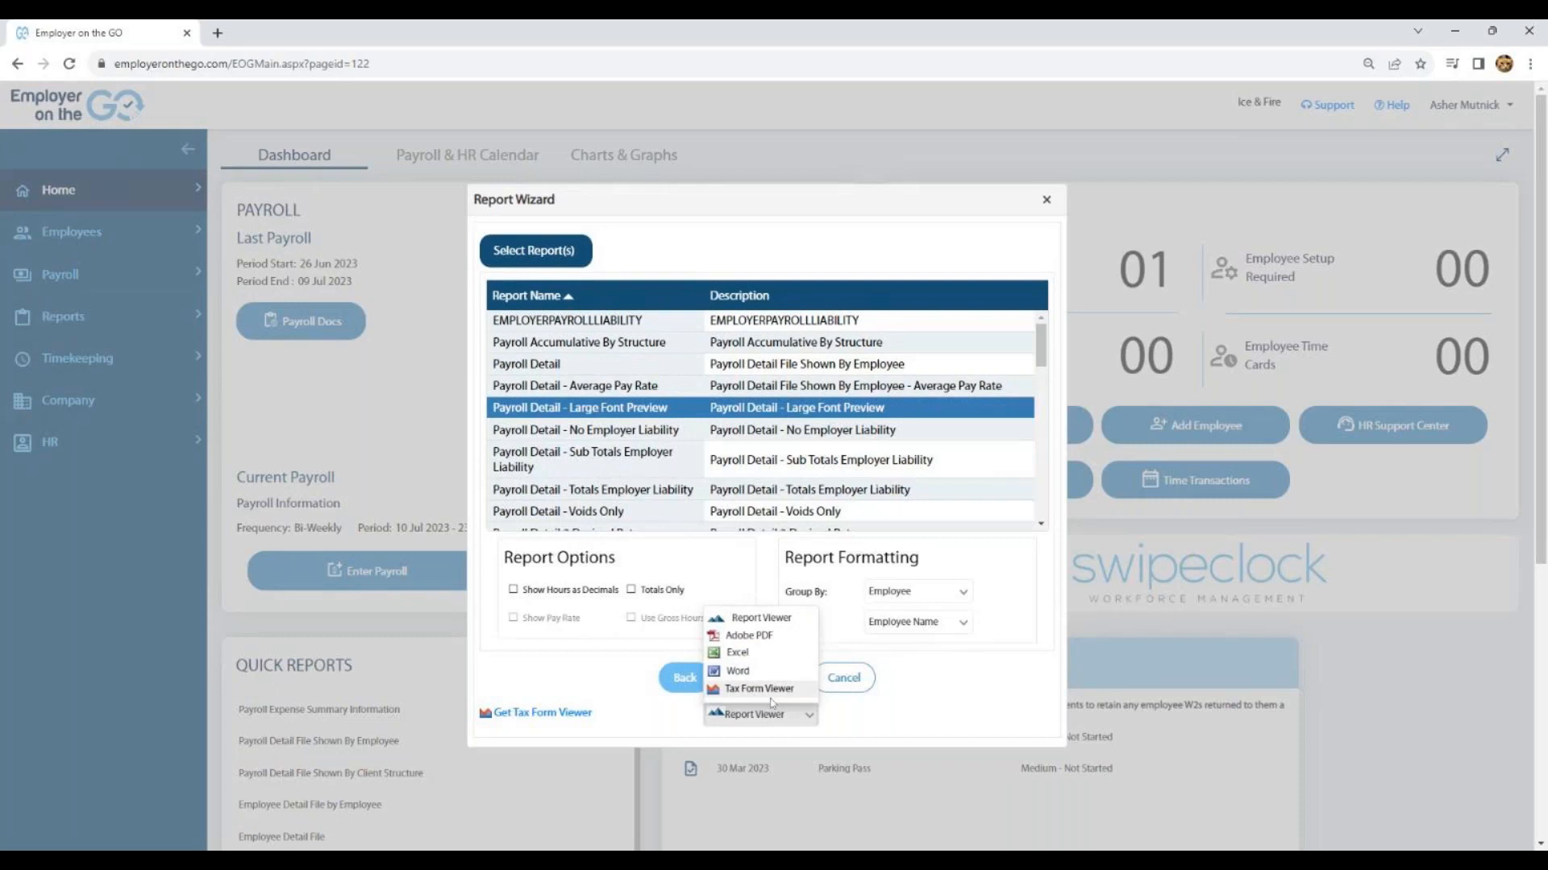
left_click(920, 720)
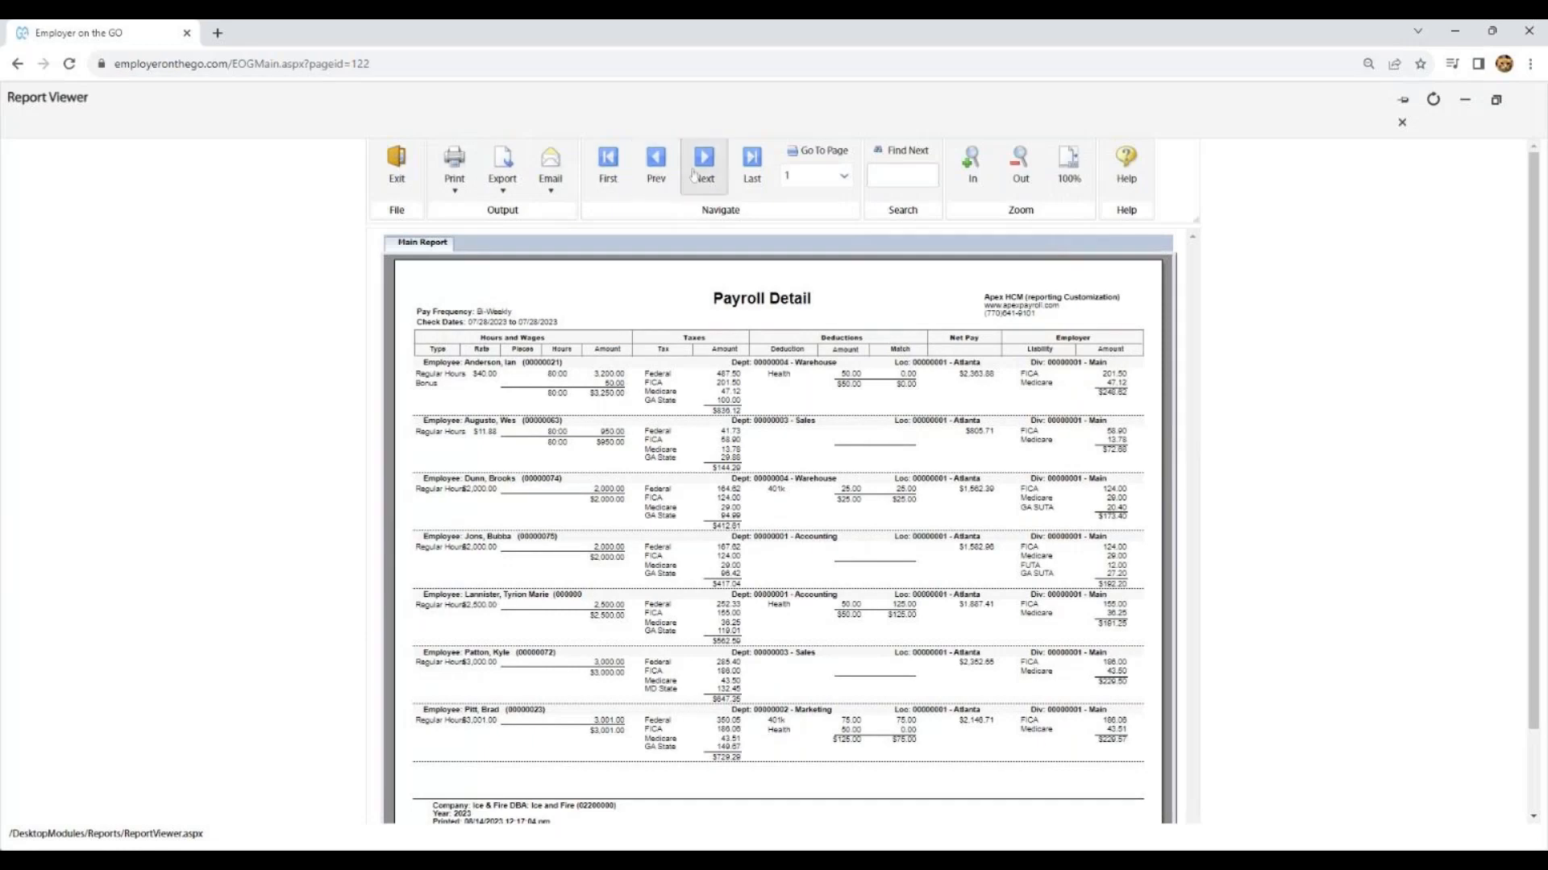
- Check the page selection of the Payroll Detail report, and close both the report and the Report Wizard
left_click(848, 177)
left_click(848, 177)
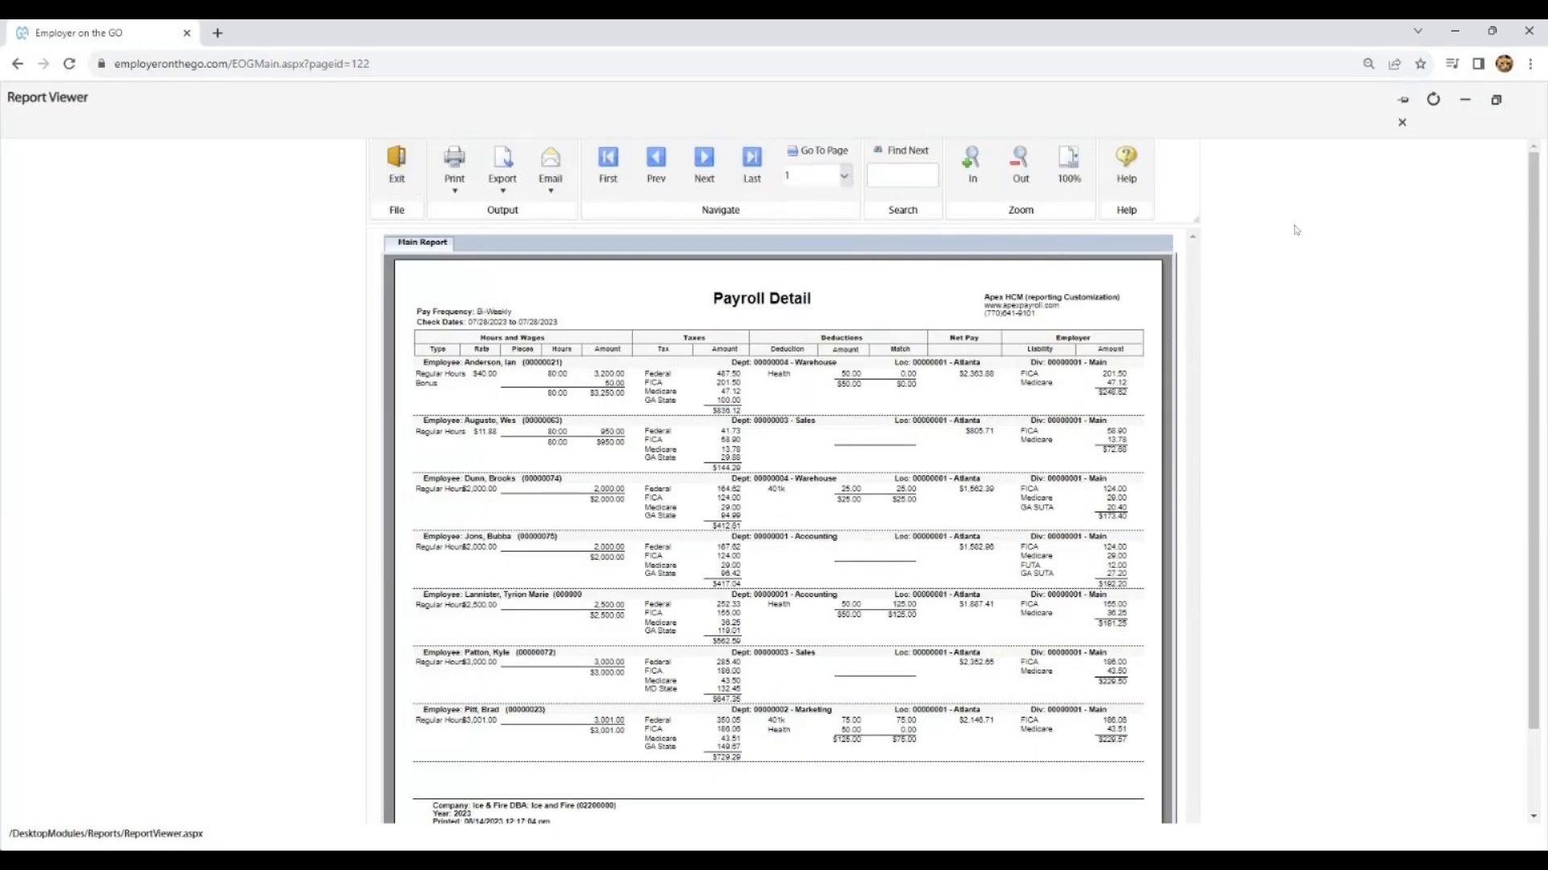
left_click(1403, 124)
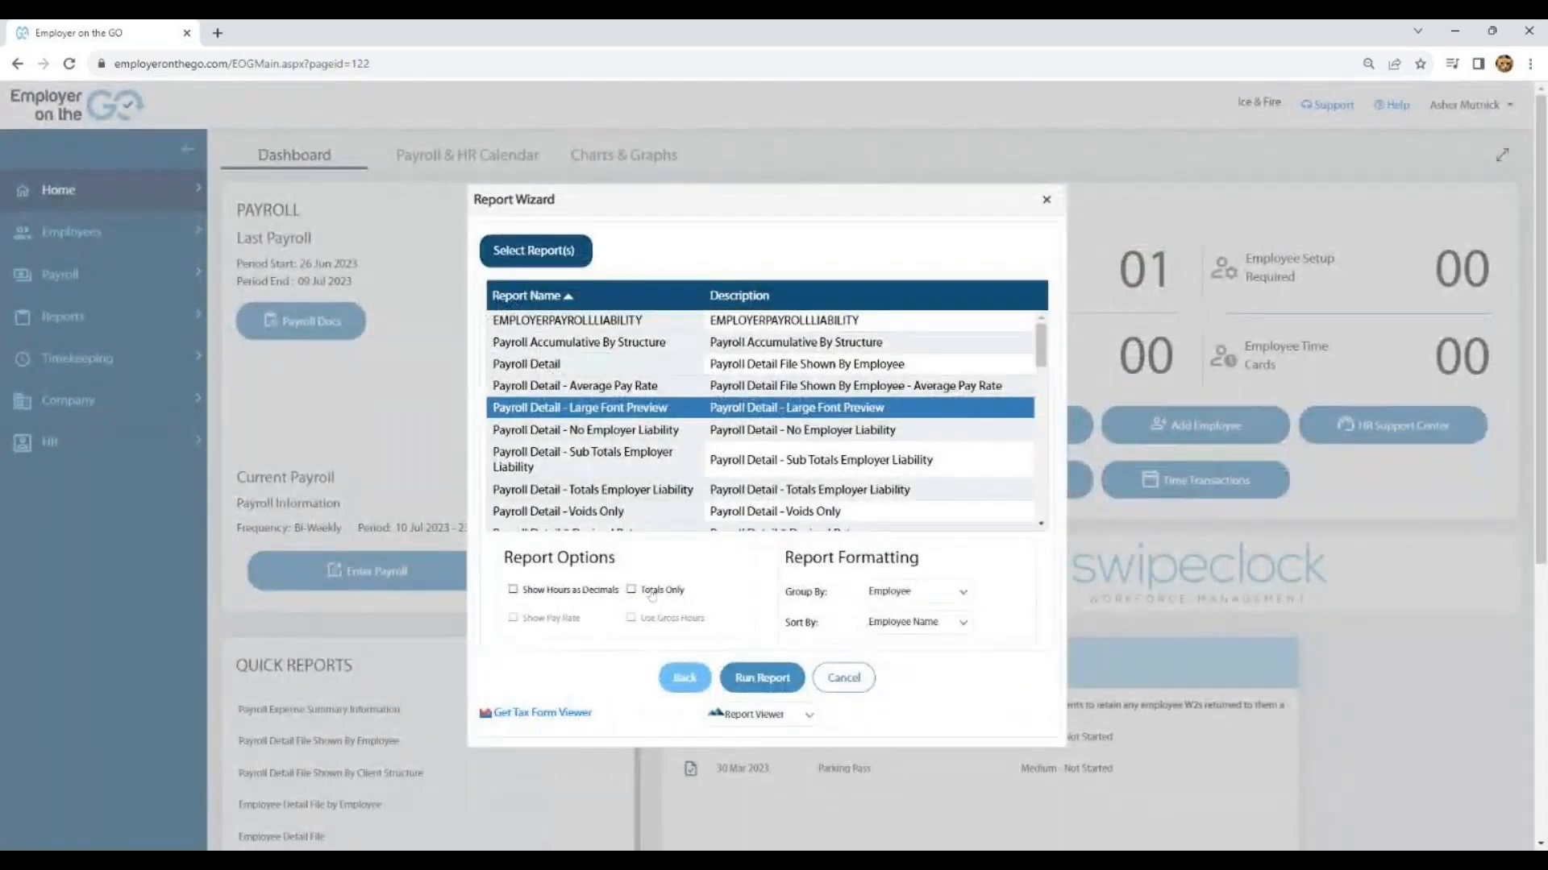
left_click(843, 679)
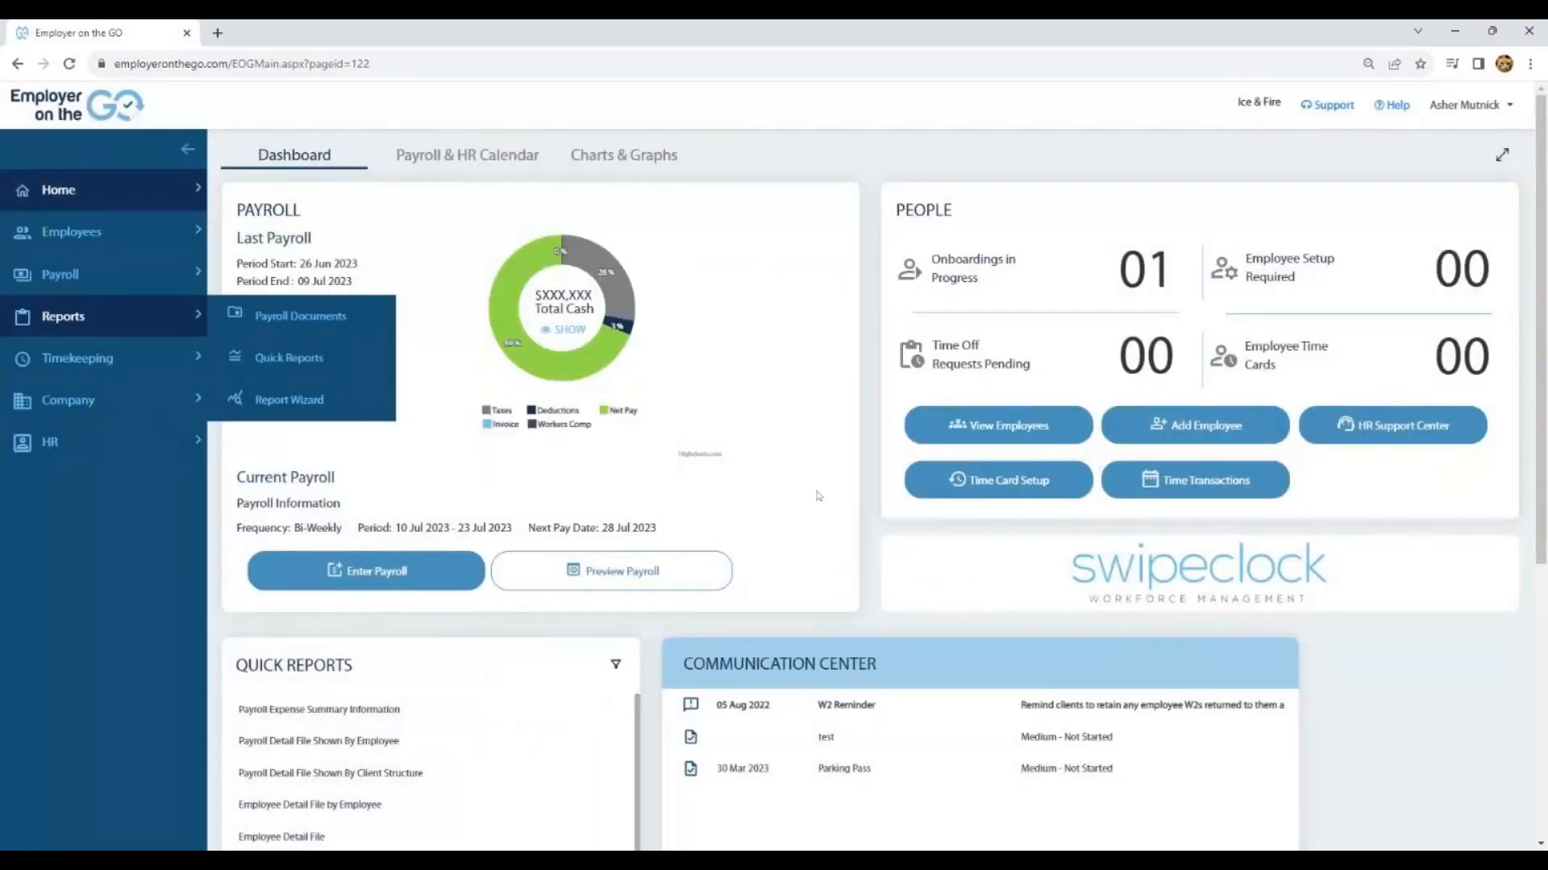